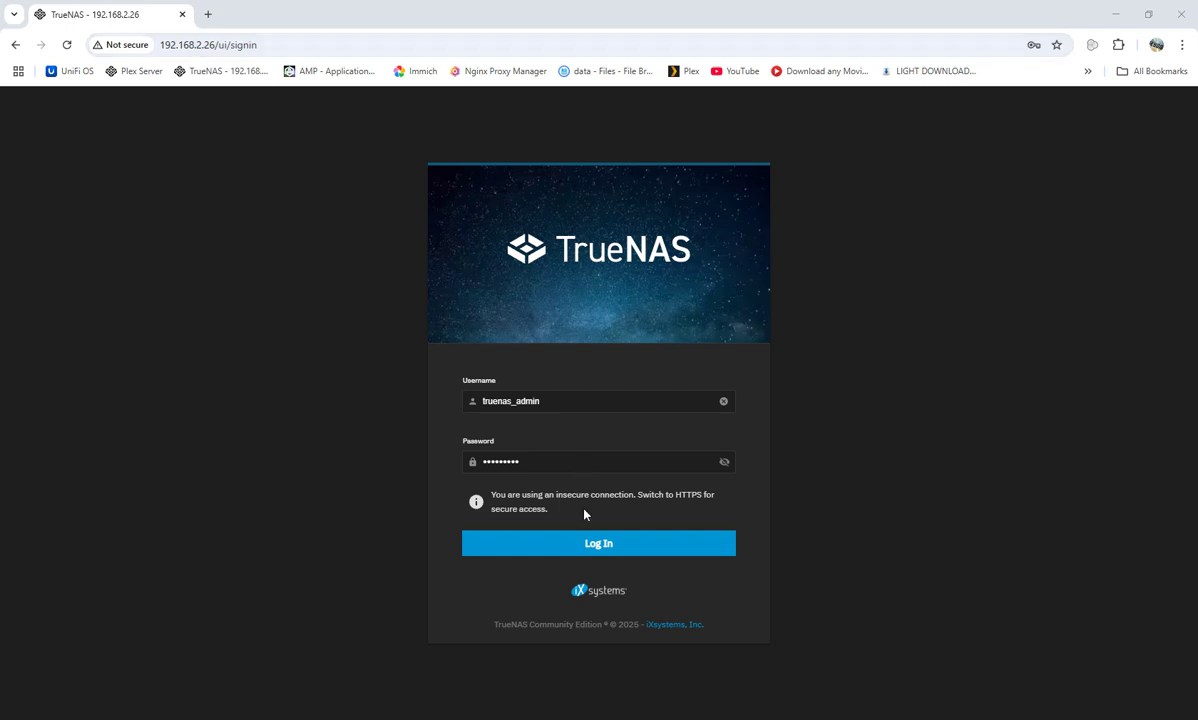
Log in to TrueNAS and review the dashboard's app, storage and system information
click(584, 543)
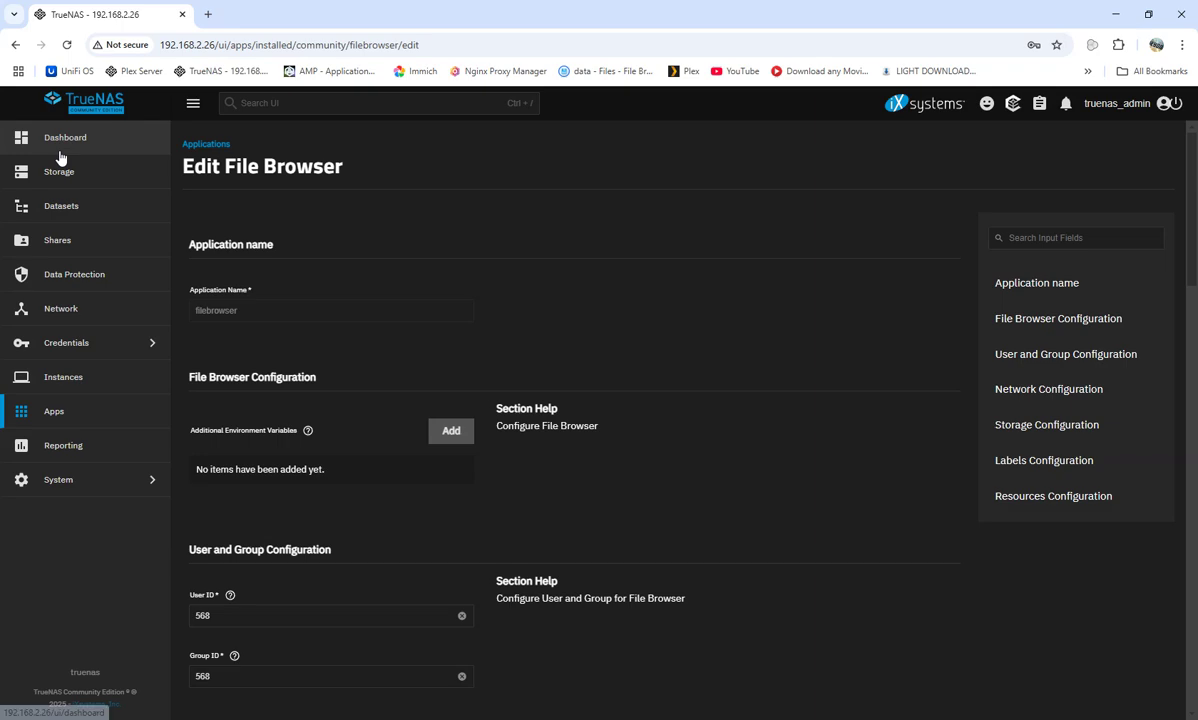
click(60, 158)
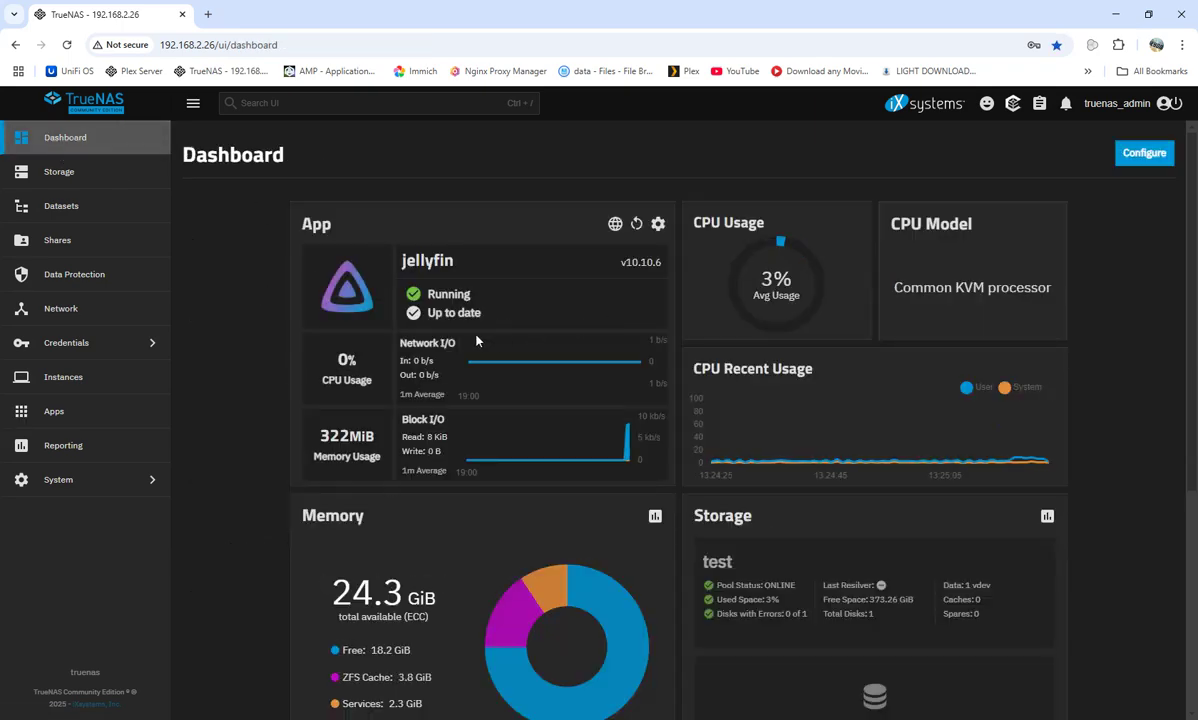
scroll(563, 265, down, 3)
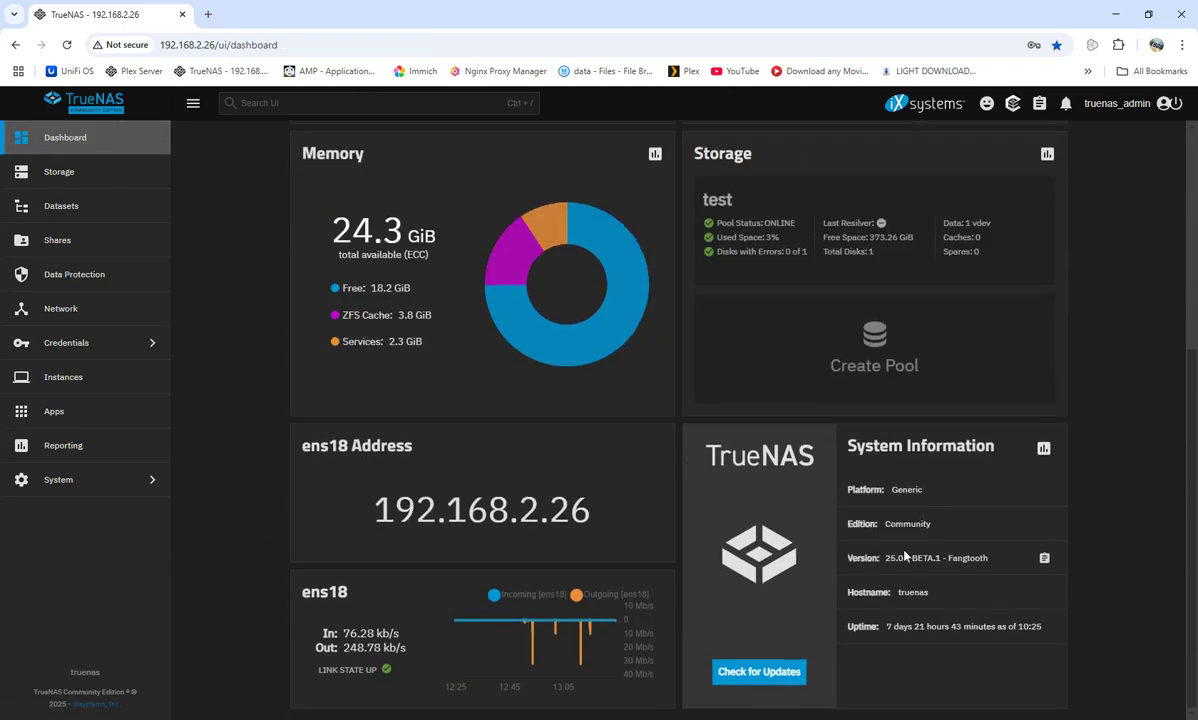
scroll(898, 572, up, 3)
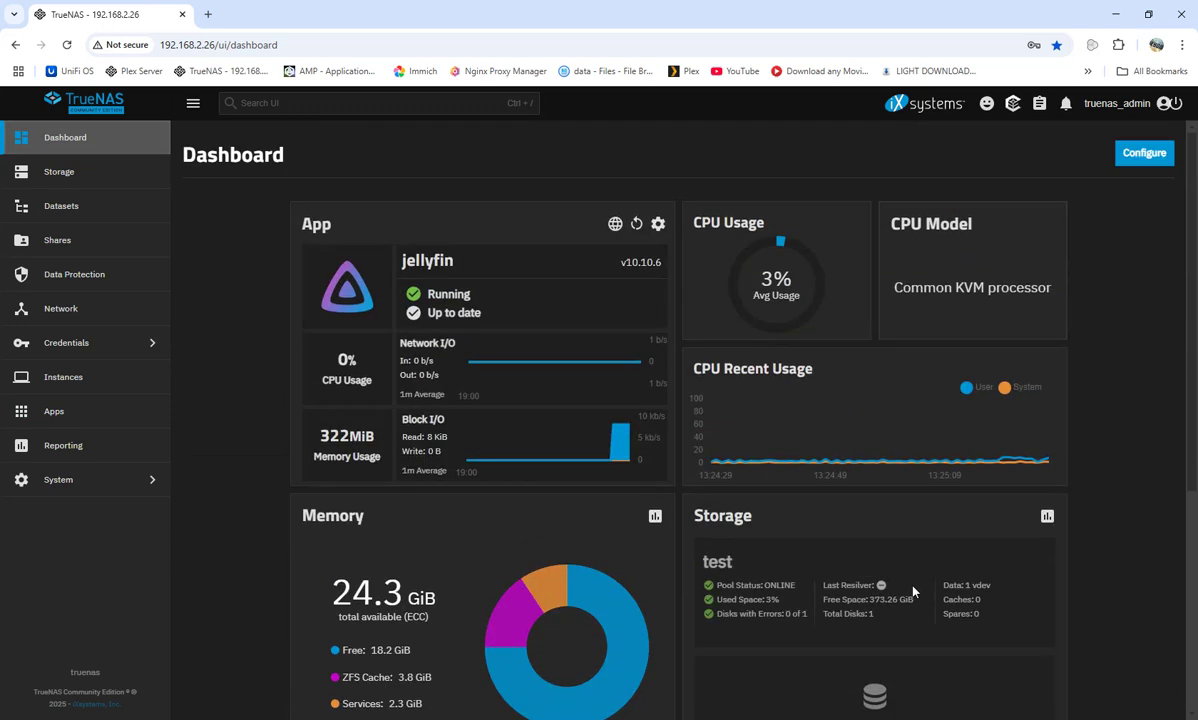
scroll(716, 500, down, 3)
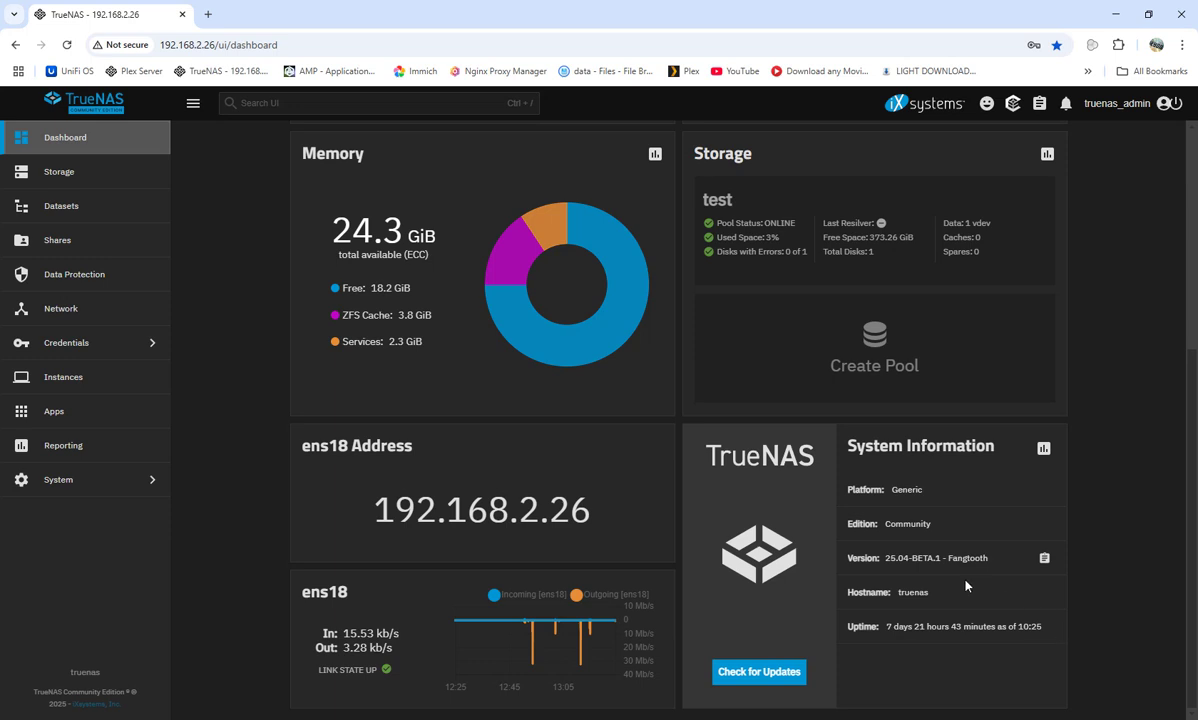
Check TrueNAS for system updates, list the available release trains, and return to the dashboard
click(775, 671)
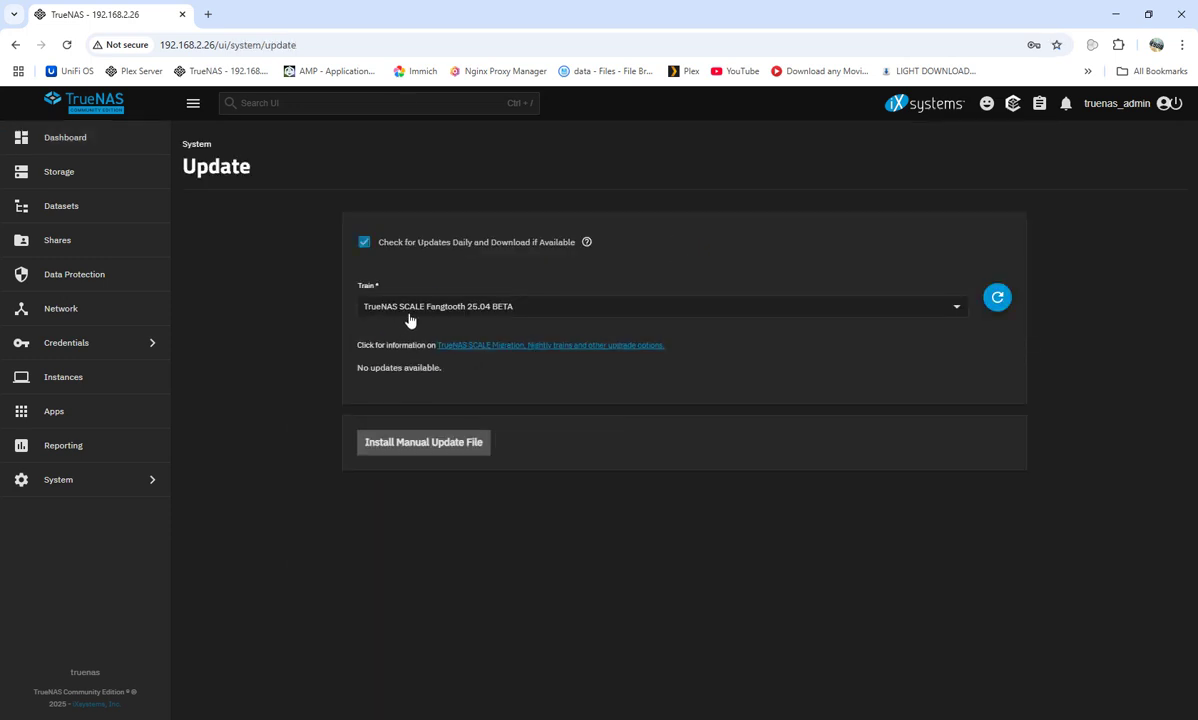
click(960, 307)
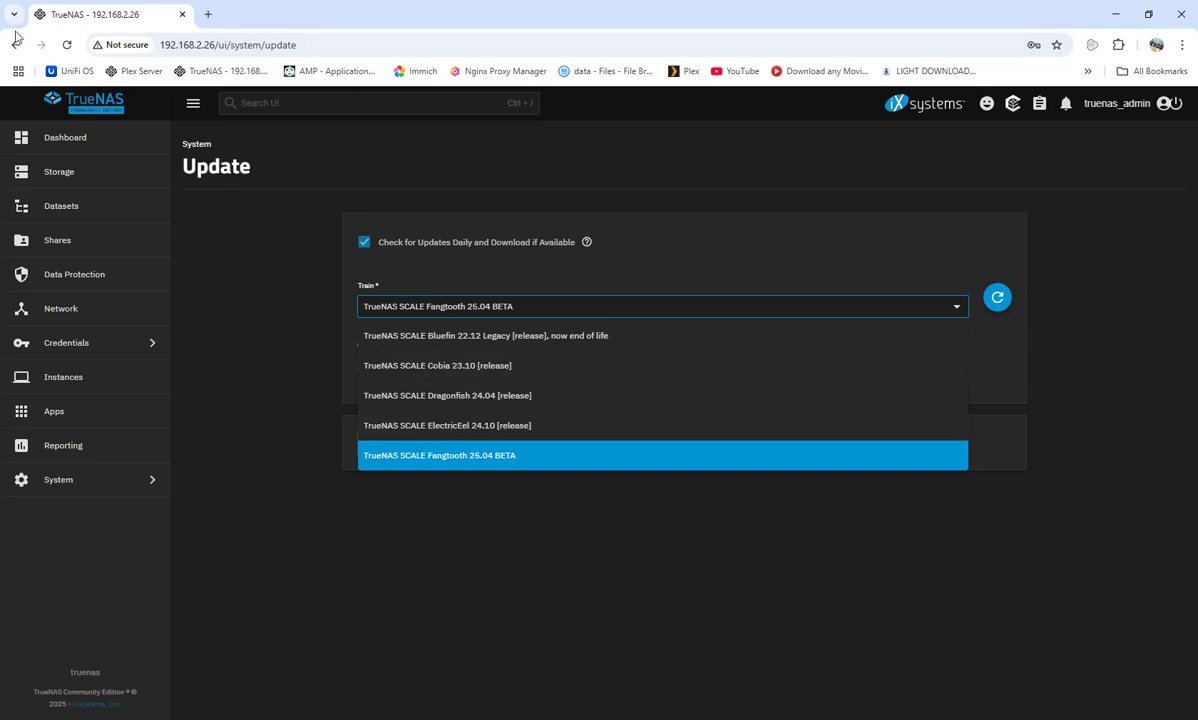
click(15, 44)
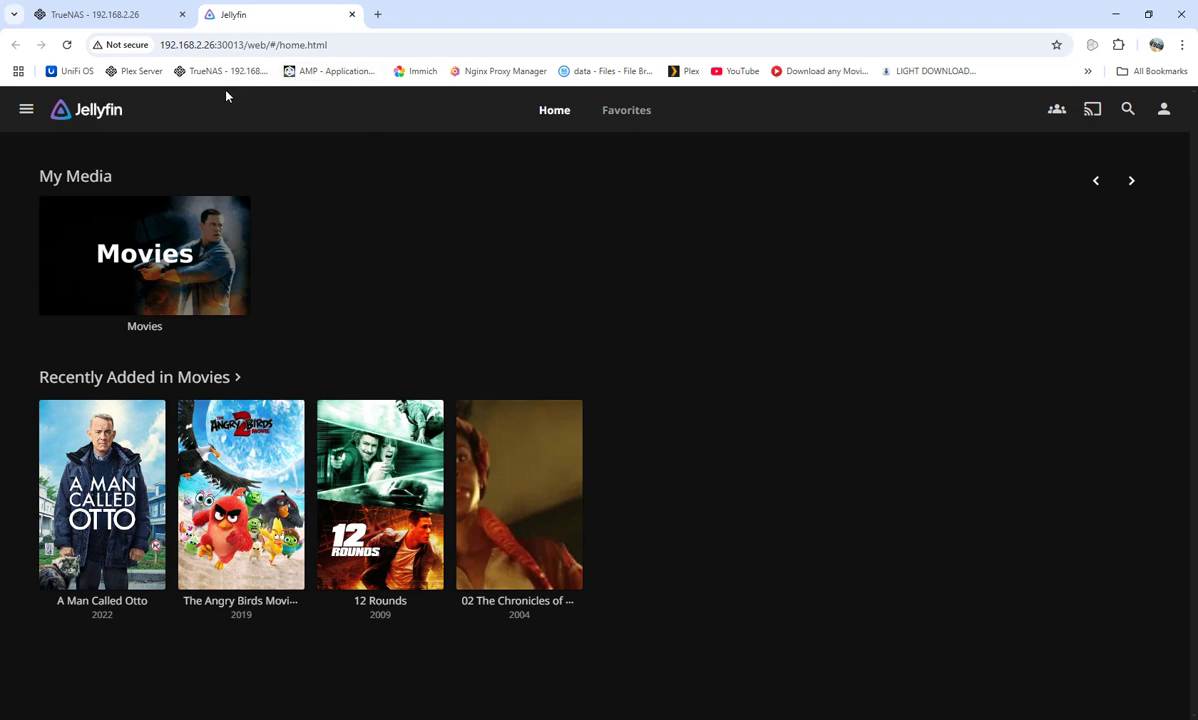
Examine the local address and media library of the Jellyfin web interface, and return to the TrueNAS dashboard
drag(165, 45, 205, 46)
click(412, 358)
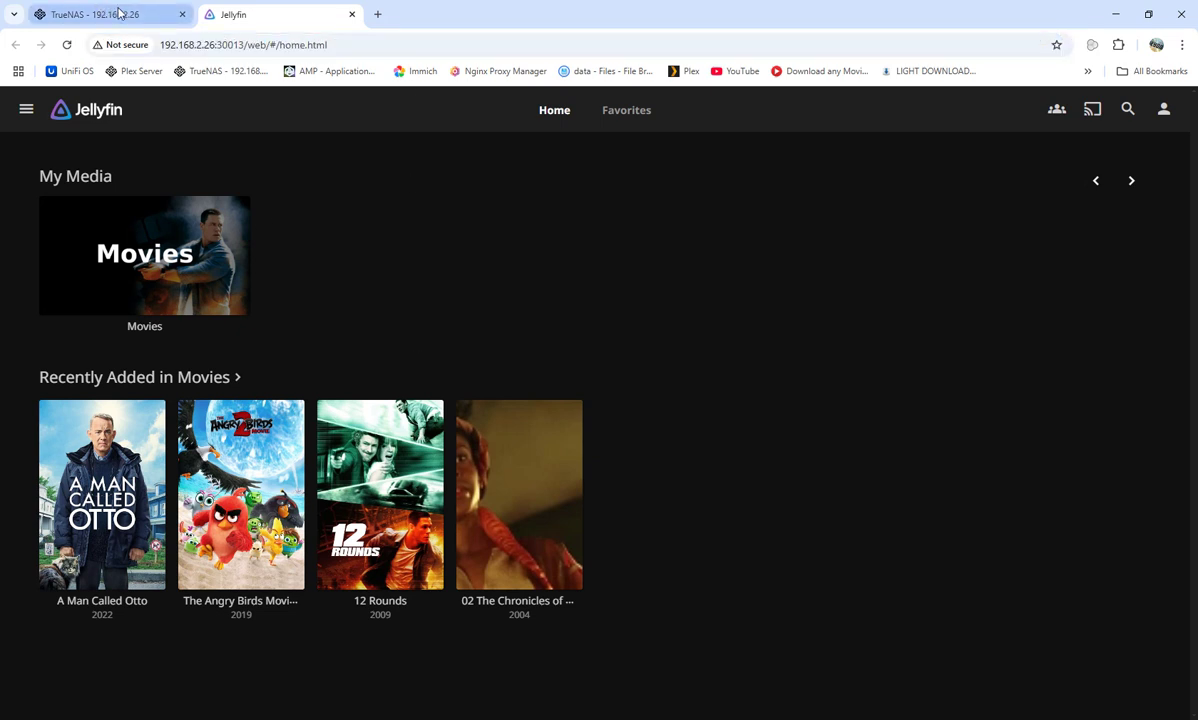
key(ctrl+Tab)
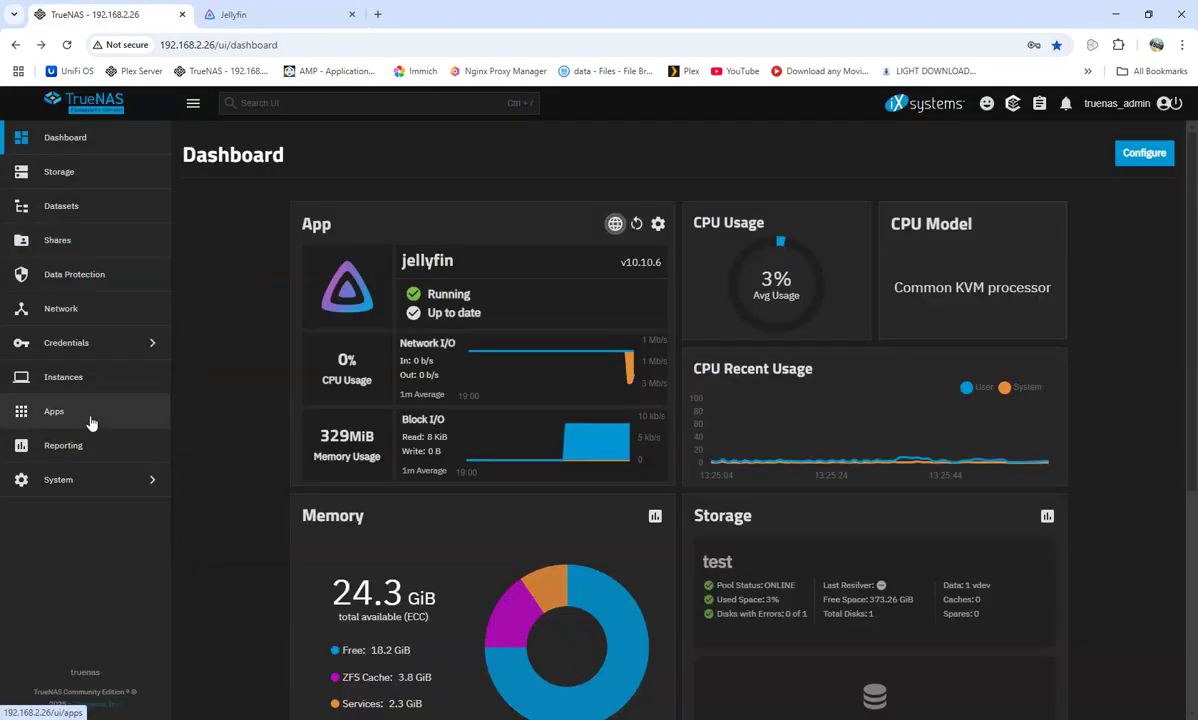
Review the installed TrueNAS applications and the datasets in the test pool
click(90, 421)
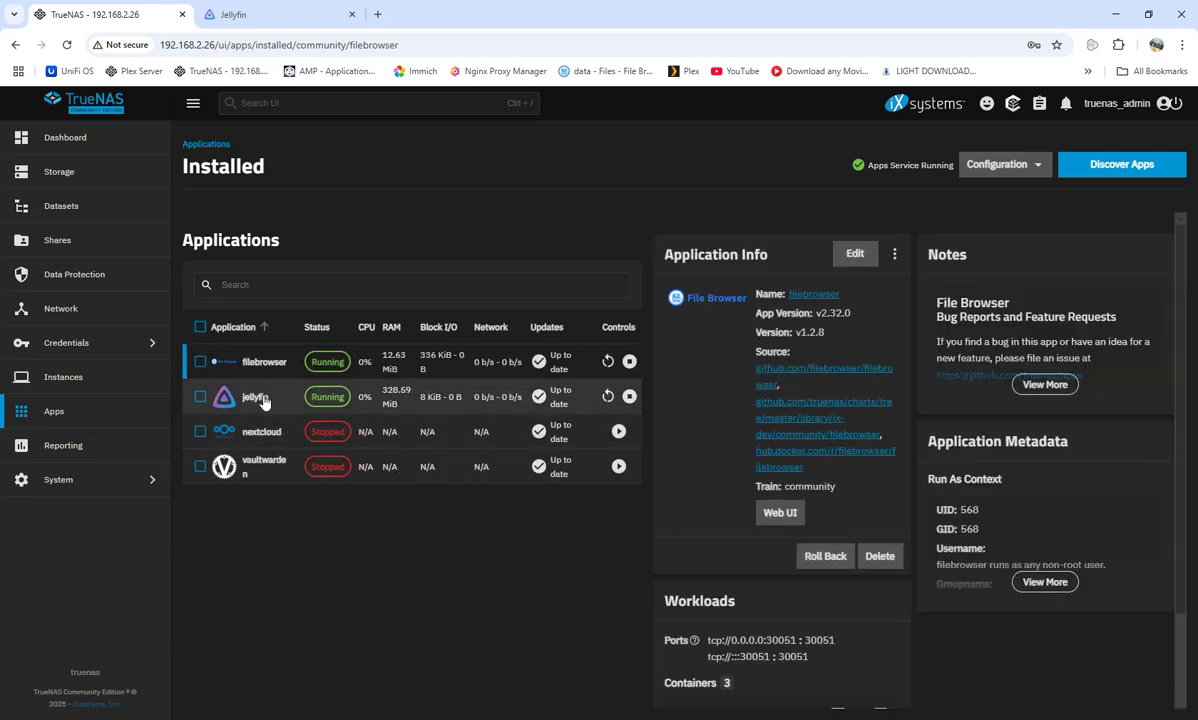
click(62, 206)
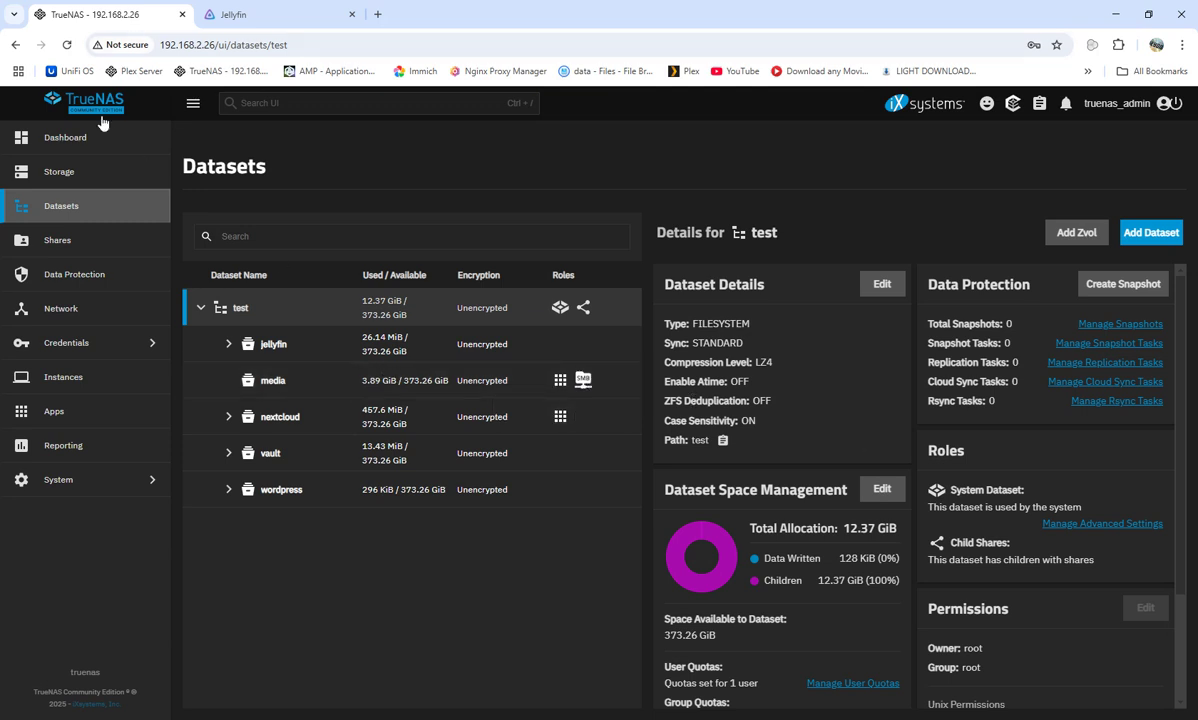
Review the filebrowser app's user, group and network configuration, and return to the installed applications without changing it
click(54, 411)
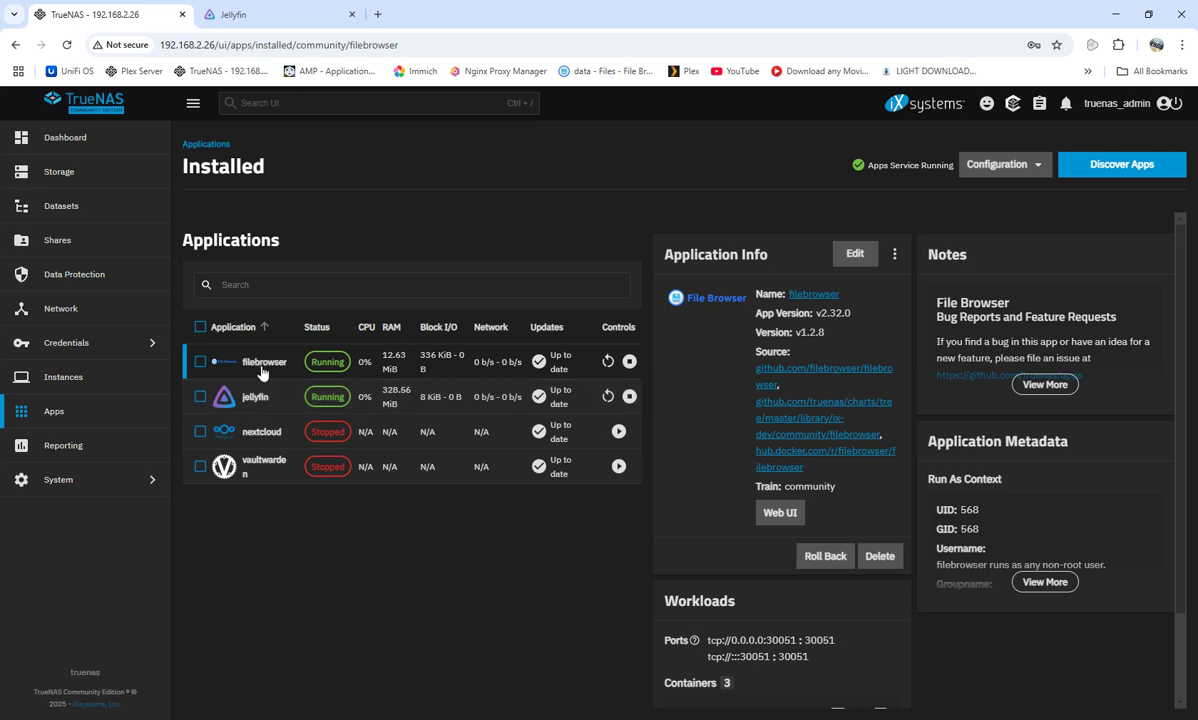
click(855, 254)
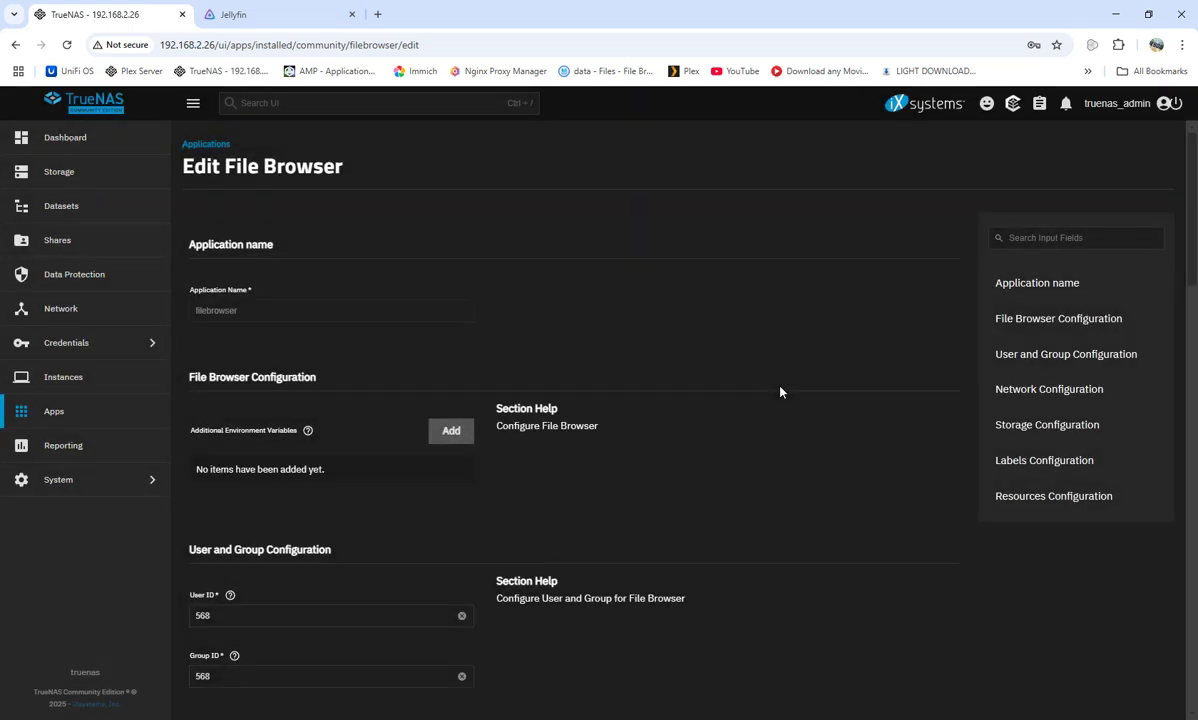
scroll(395, 515, down, 2)
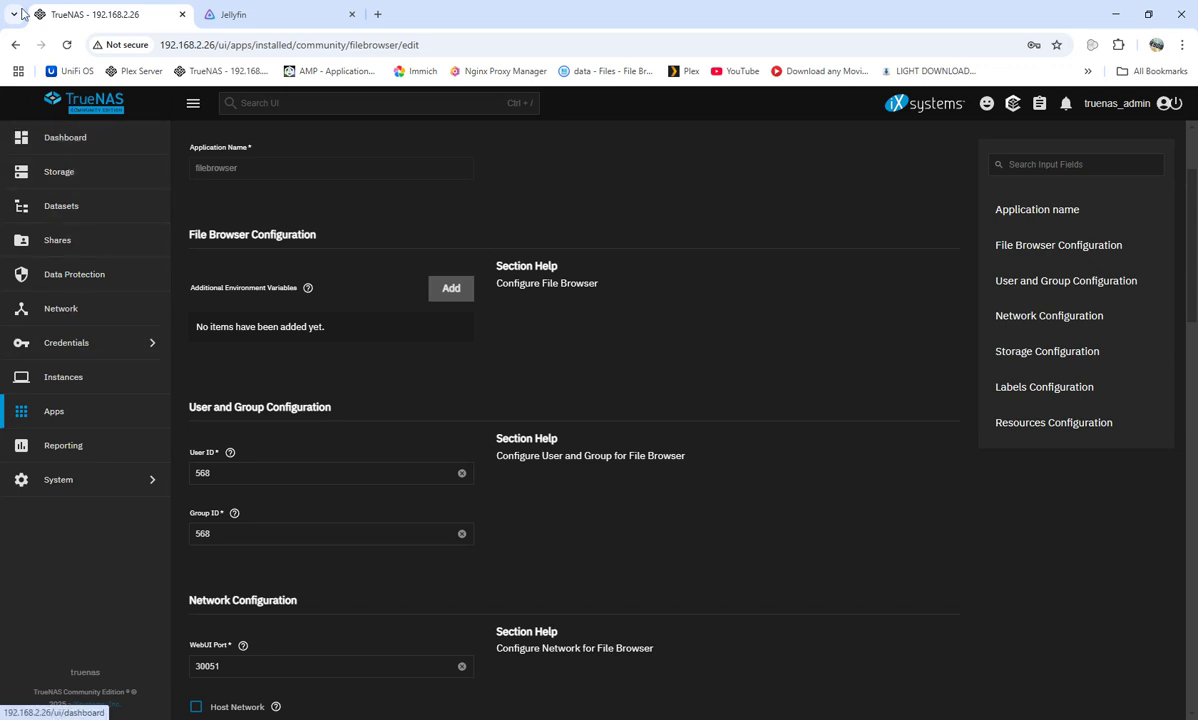
click(15, 45)
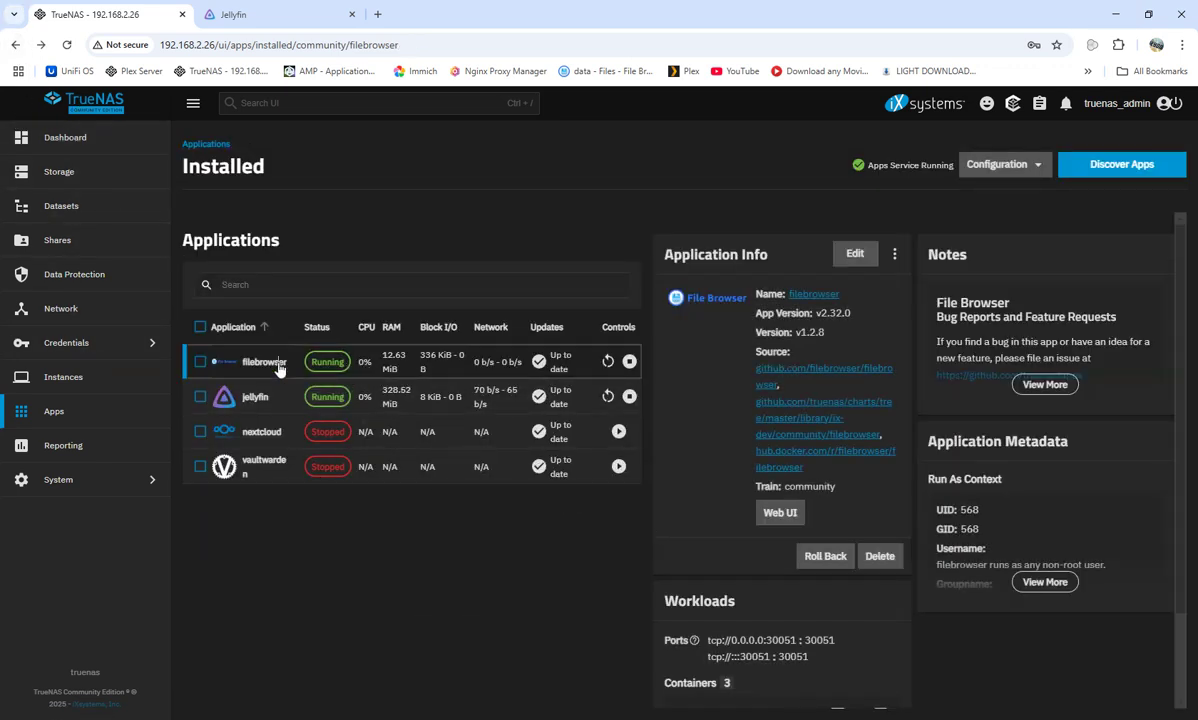
Open the File Browser web interface, view the movie files in the test folder, and return to the root folder
click(776, 515)
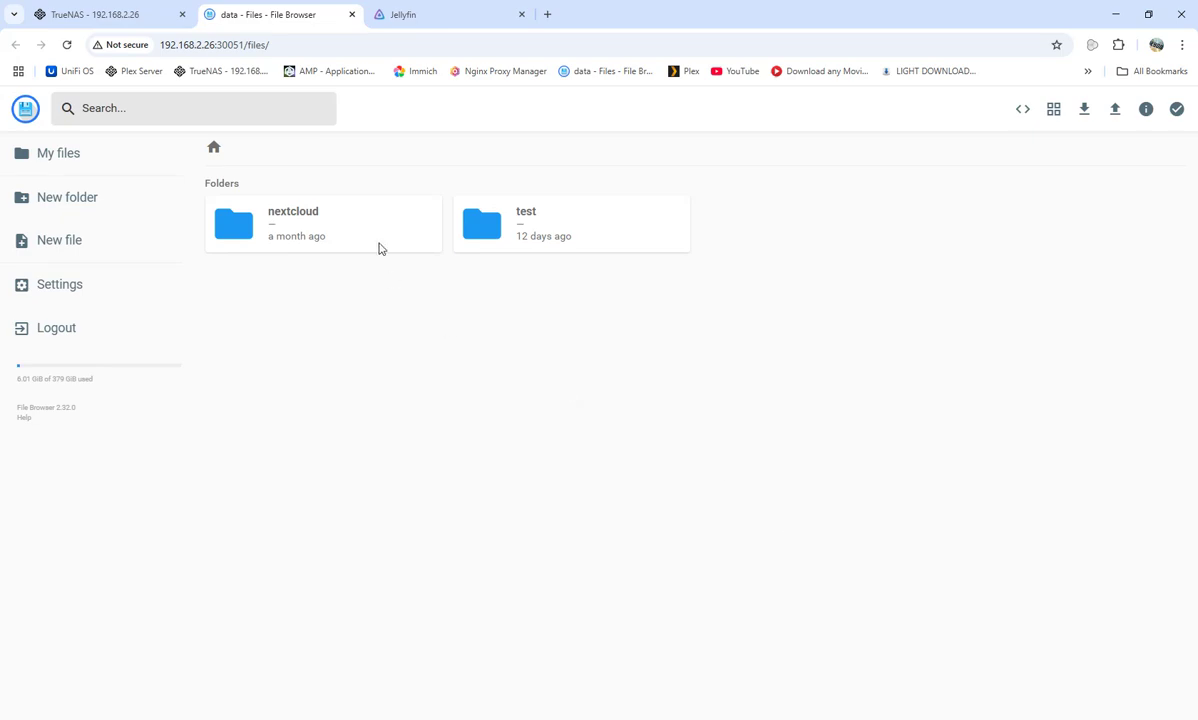
double_click(538, 234)
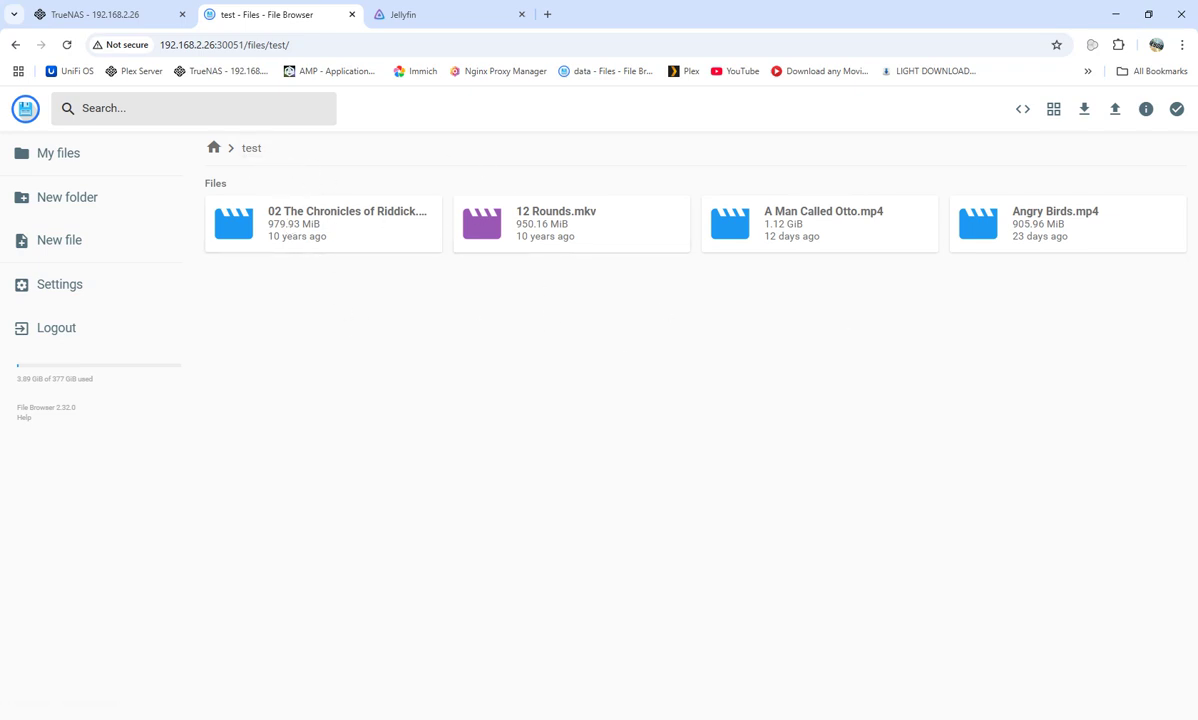
click(15, 45)
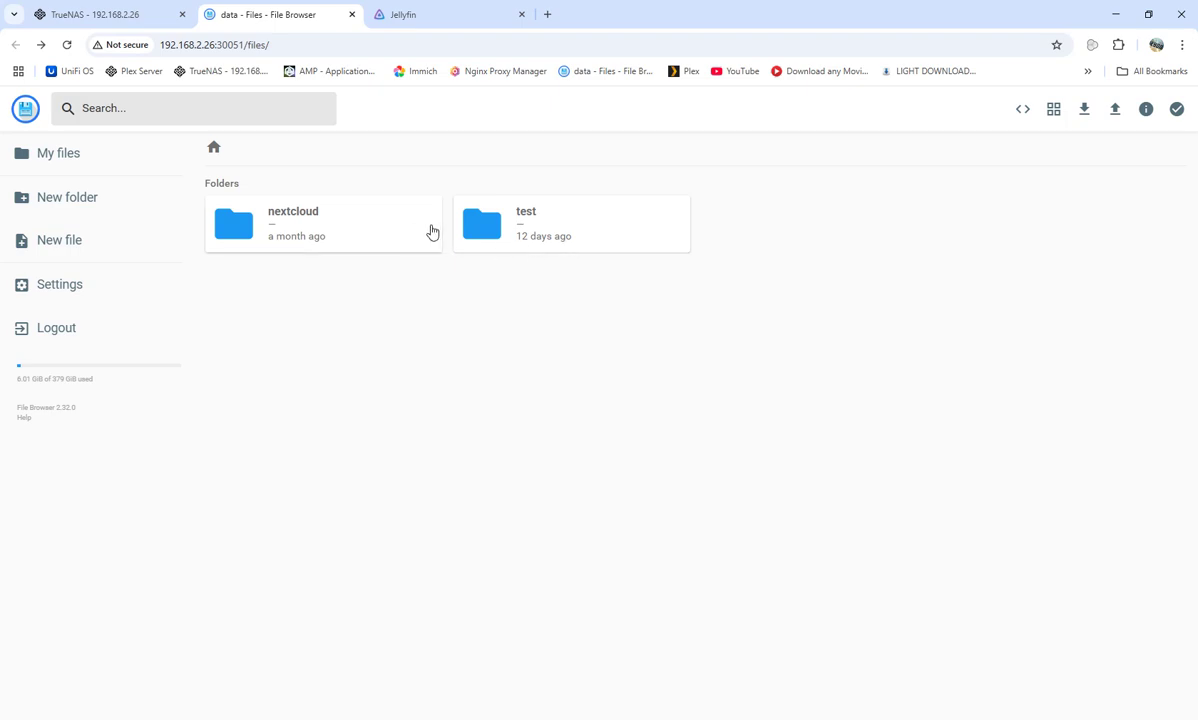
Review the datasets of the test pool in TrueNAS and compare them with the File Browser folders and Jellyfin library
click(85, 14)
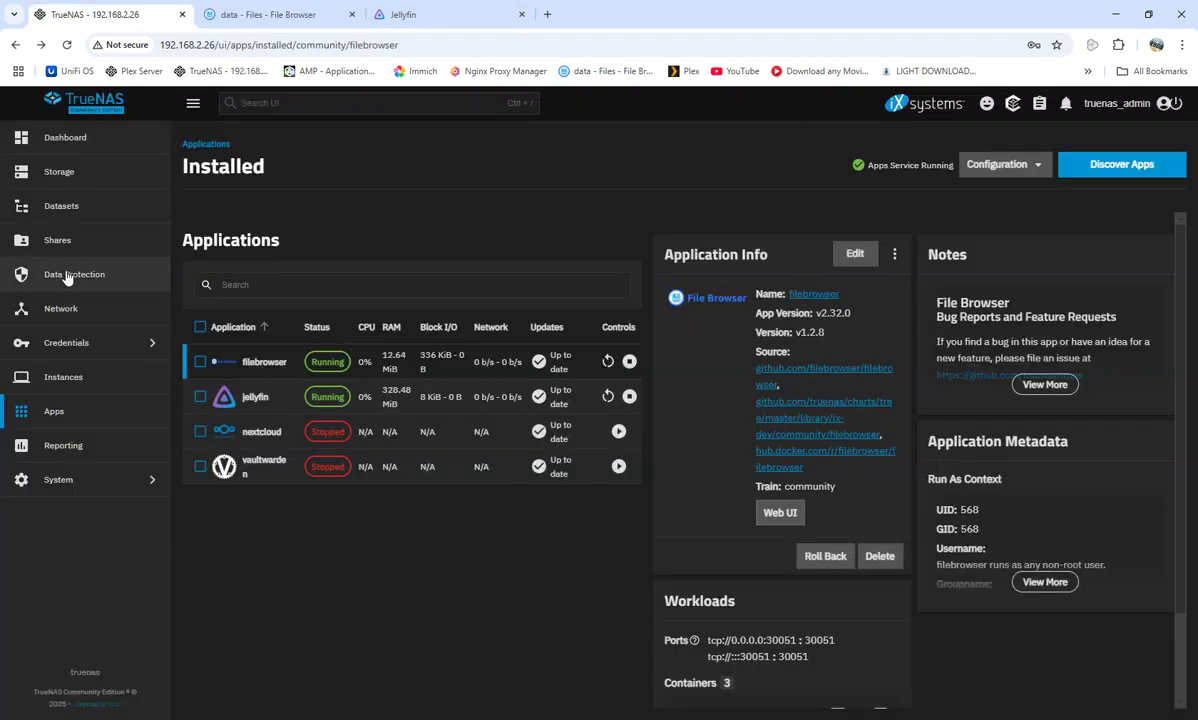
click(117, 214)
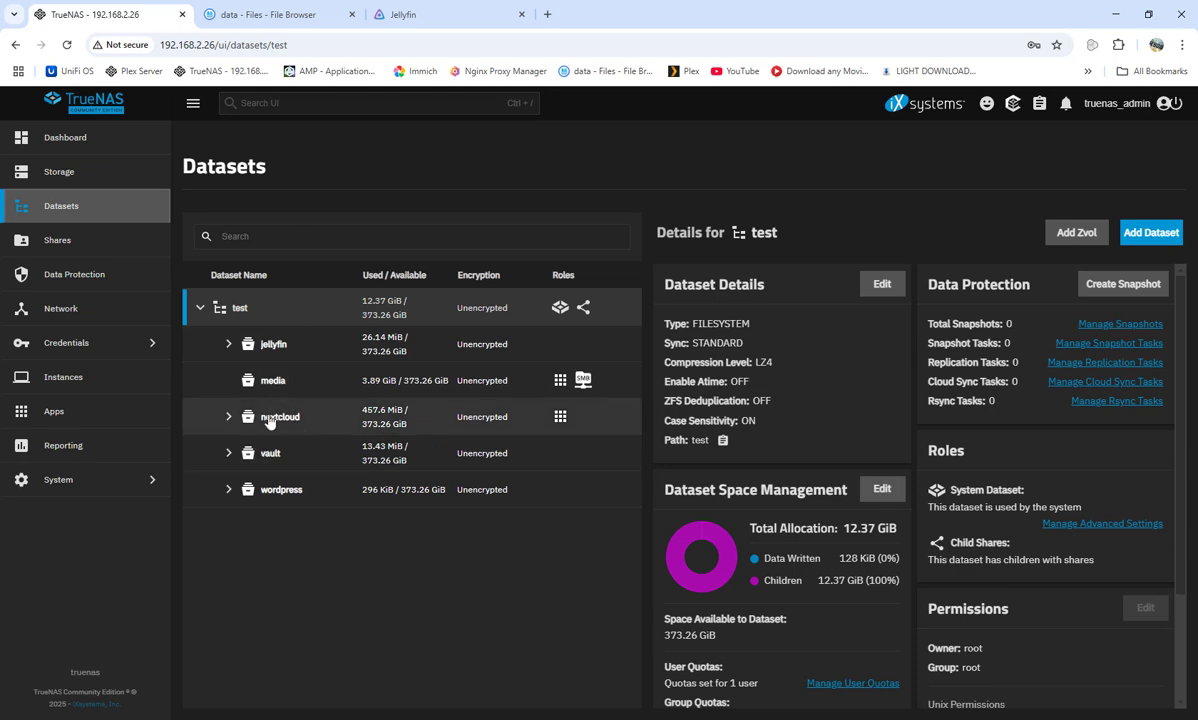
click(278, 12)
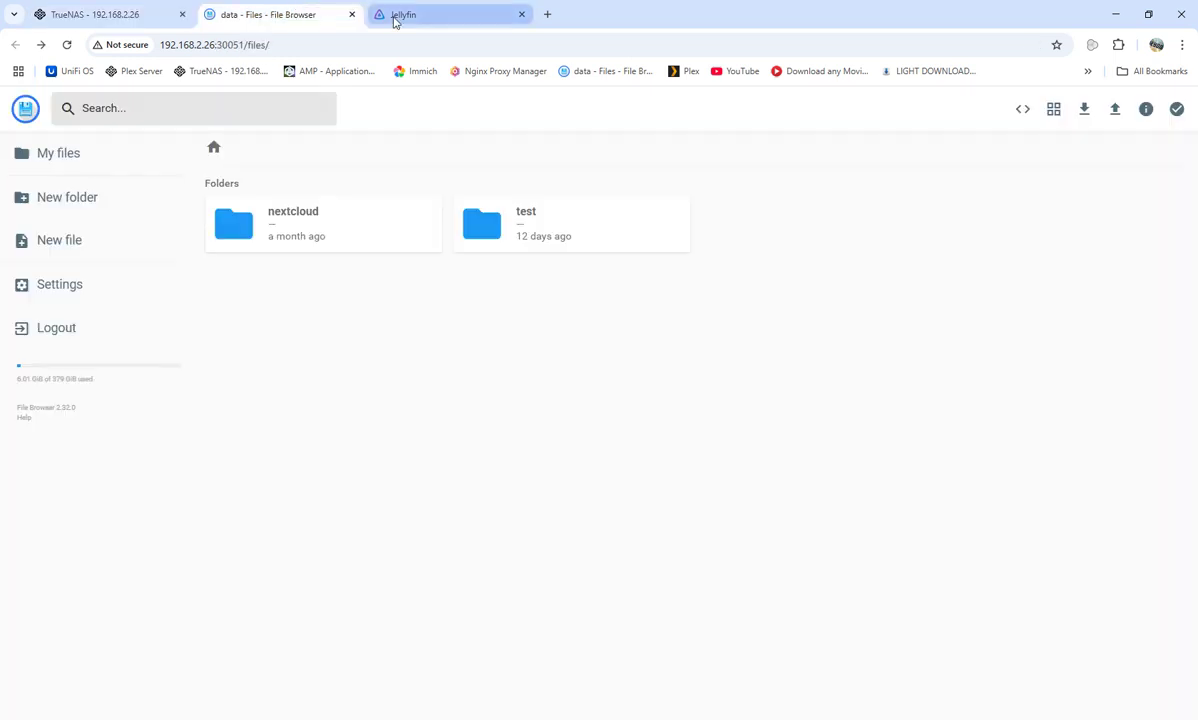
click(430, 18)
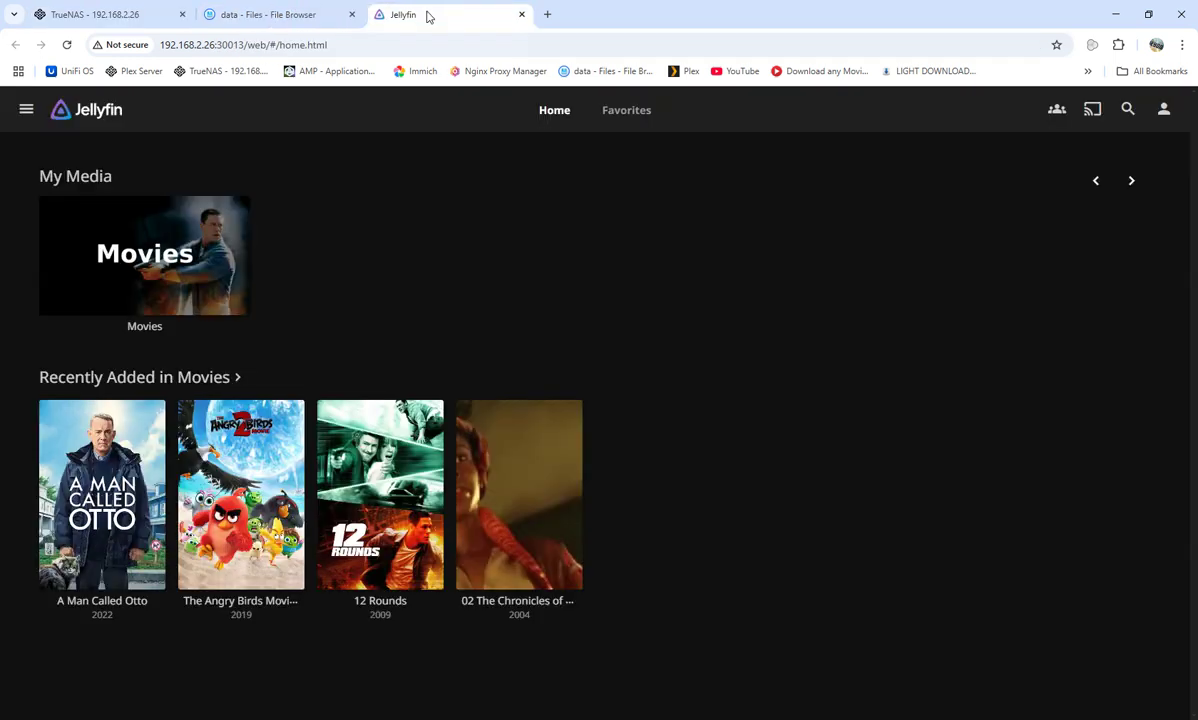
View the contents of the nextcloud folder in File Browser and close File Browser
click(316, 12)
double_click(305, 225)
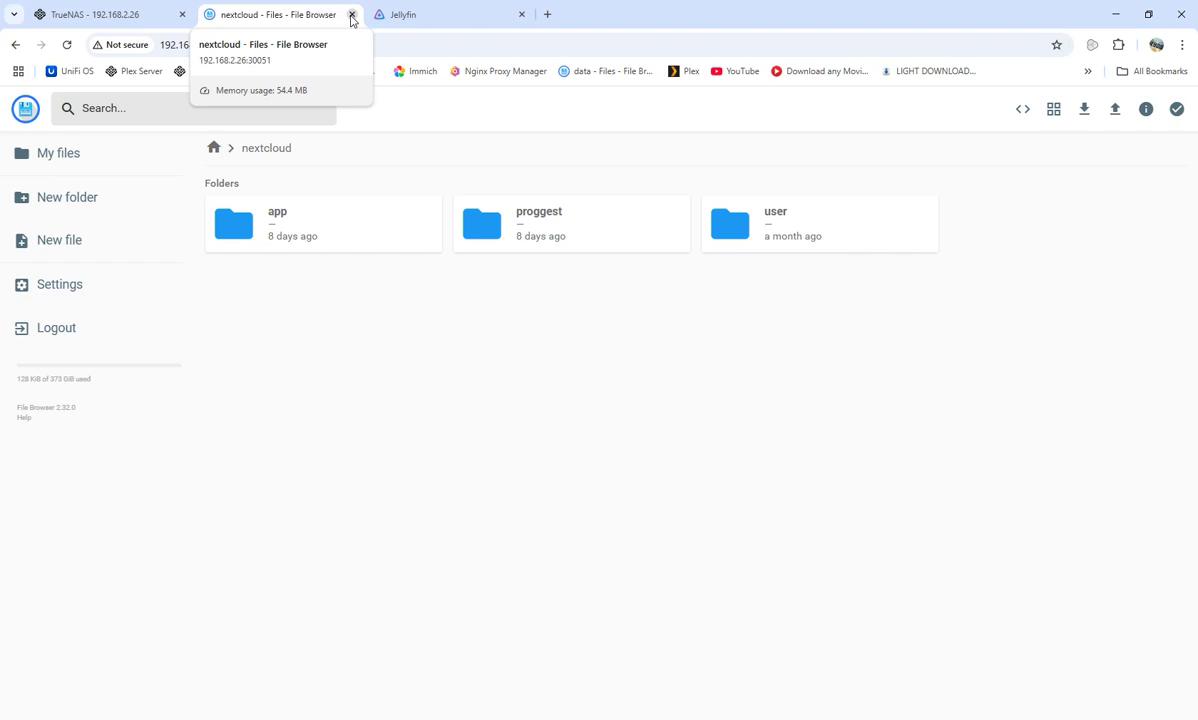
click(352, 15)
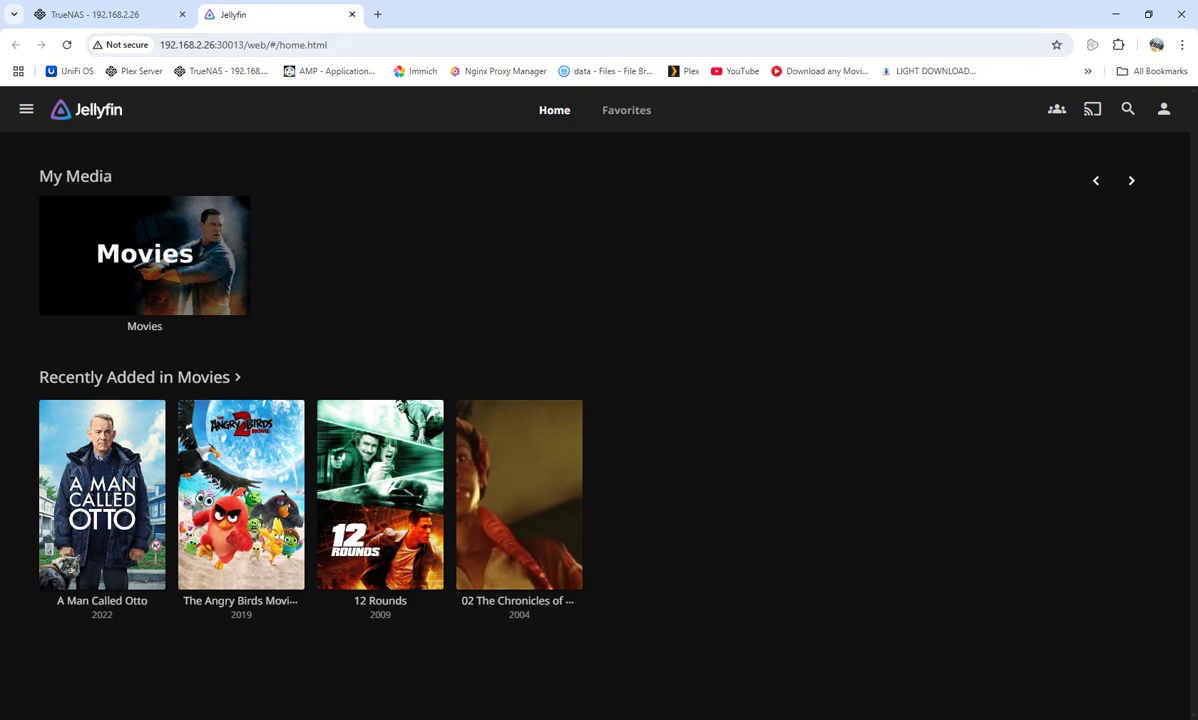
In Nginx Proxy Manager, start a new proxy host with the domain name jellyfin1212.duckdns.org
drag(0, 14, 572, 12)
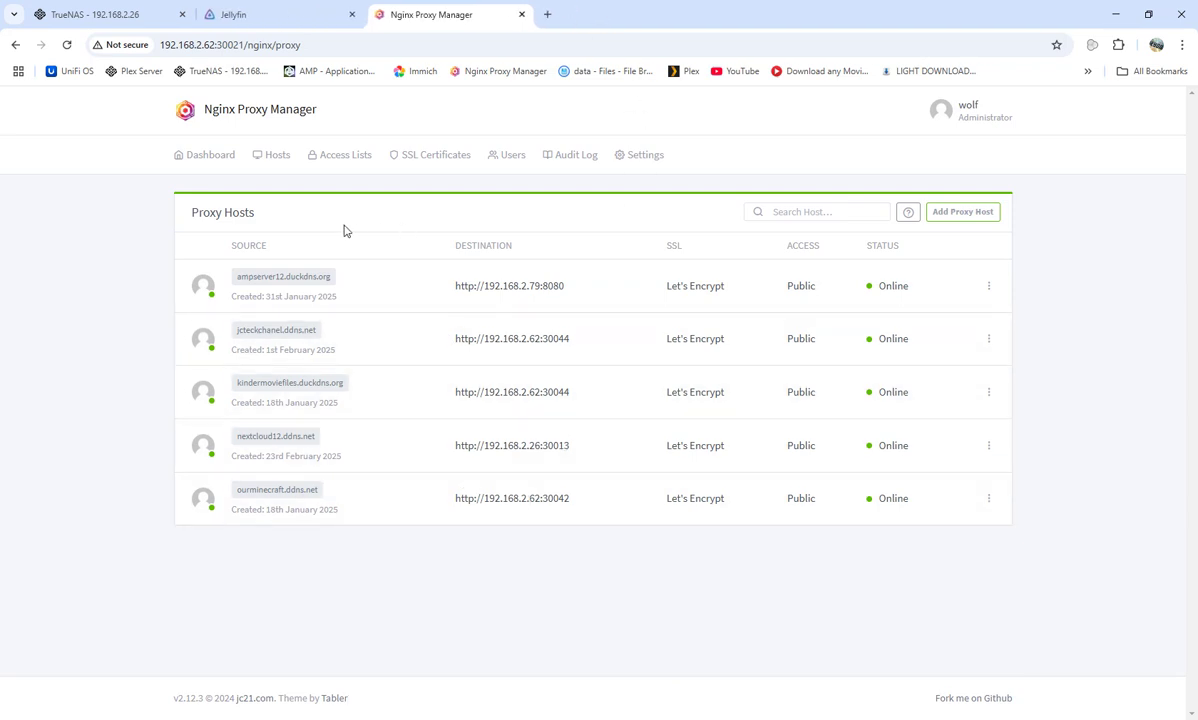
click(955, 213)
click(460, 226)
text(jellyfin12)
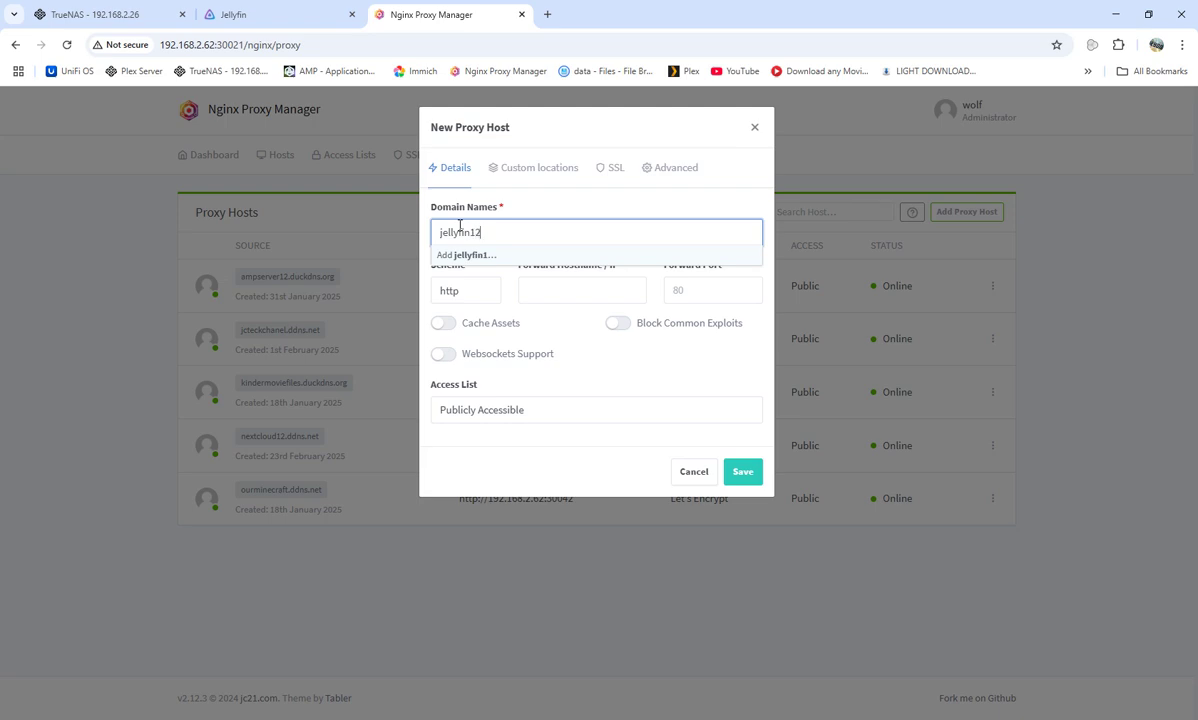
text(12,duckdns.)
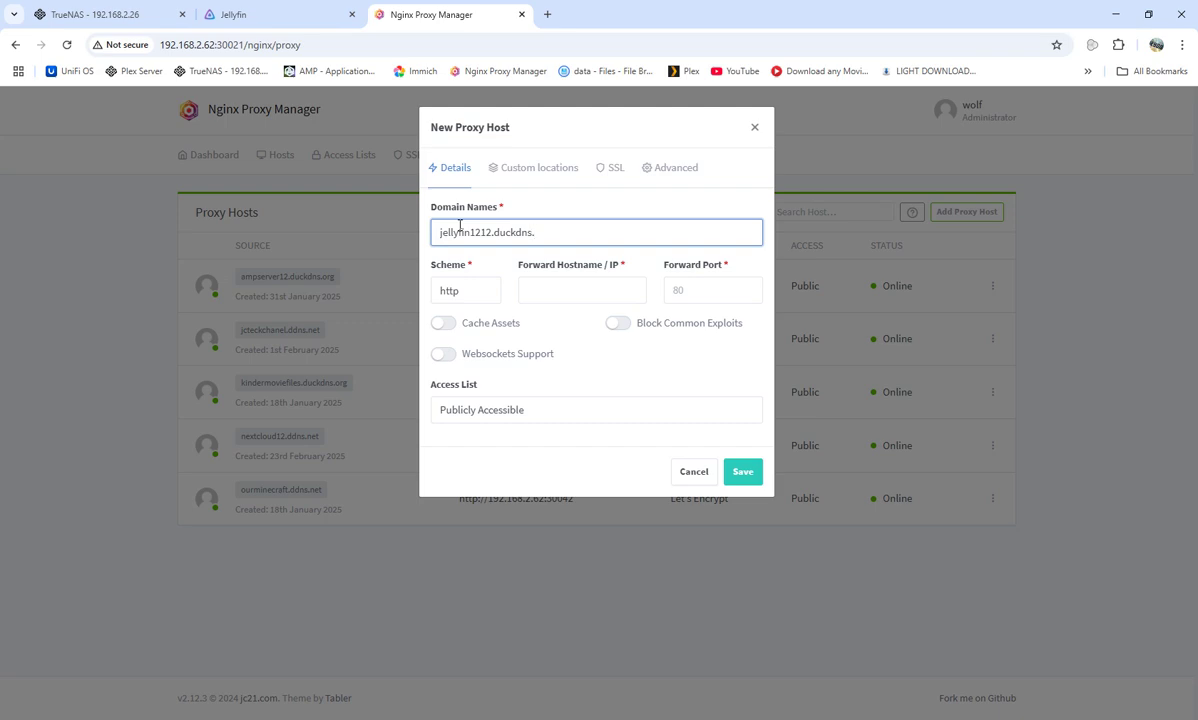
text(or)
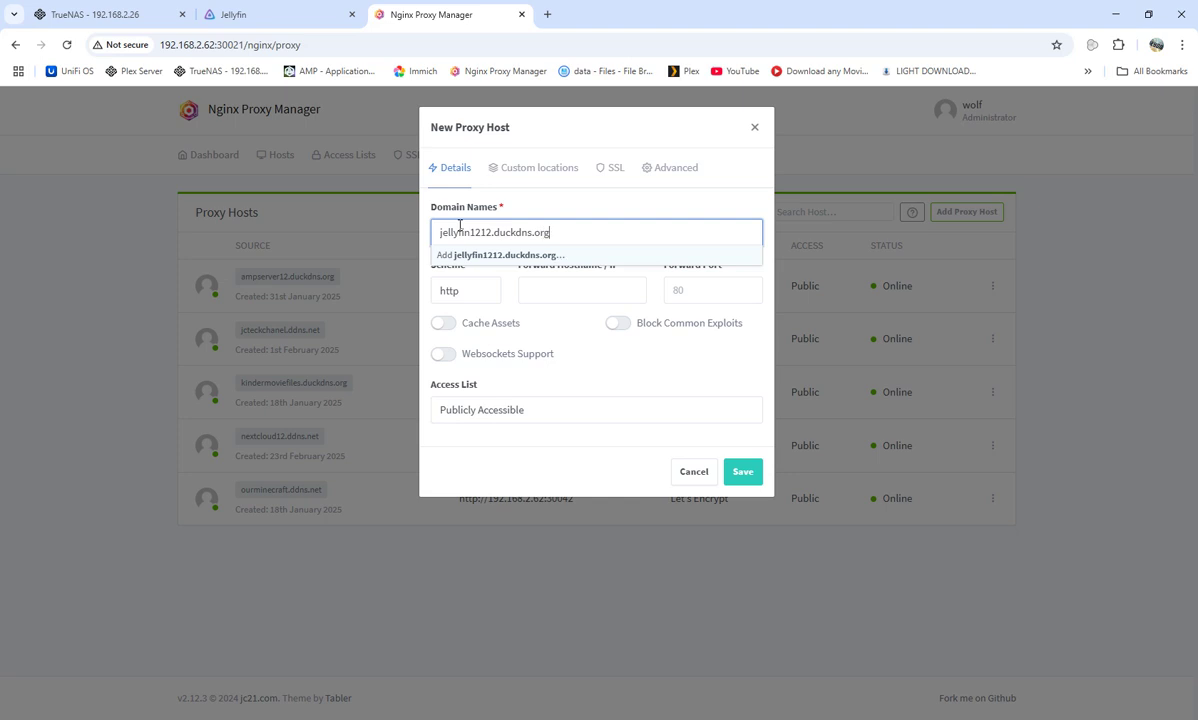
text(g)
click(482, 256)
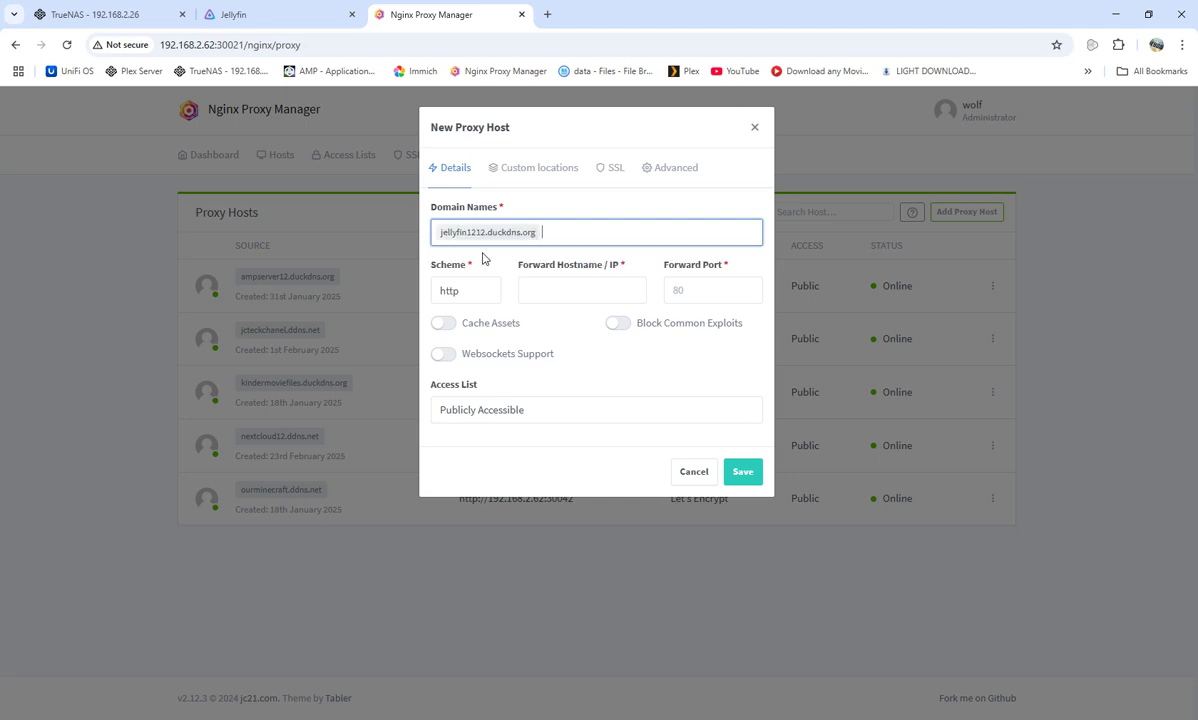
Set the proxy host's forward IP to 192.168.2.26 and its forward port to 30013, matching Jellyfin's local address
click(562, 289)
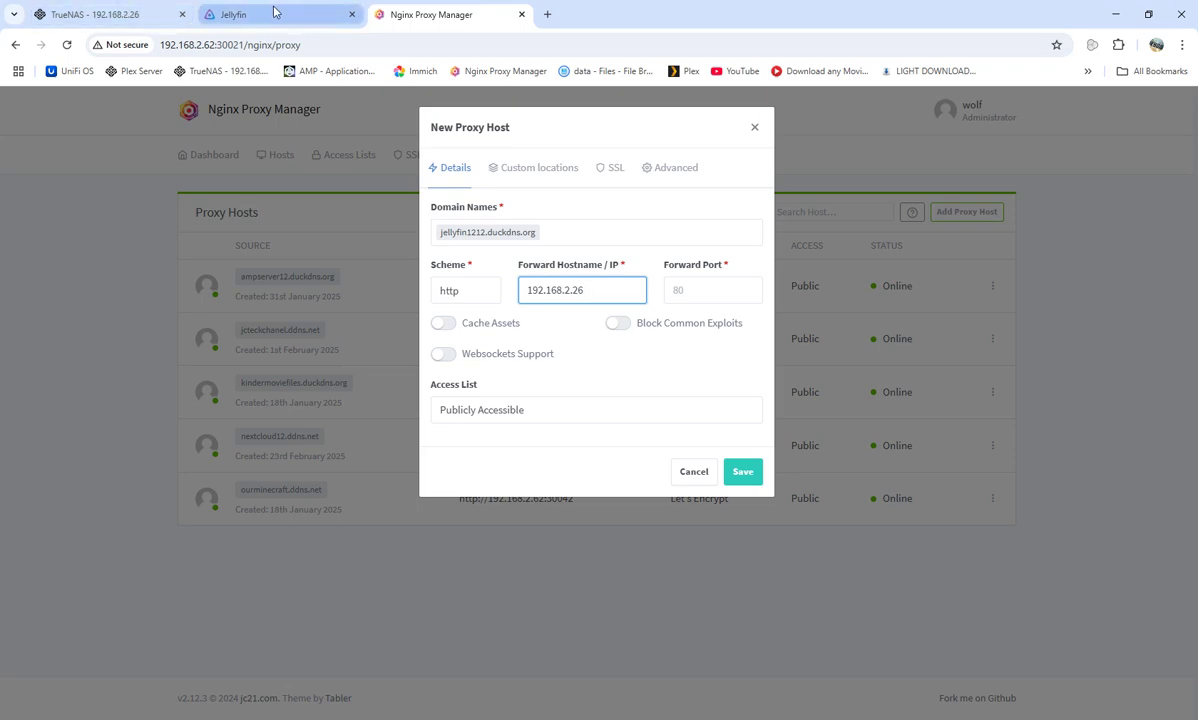
click(265, 18)
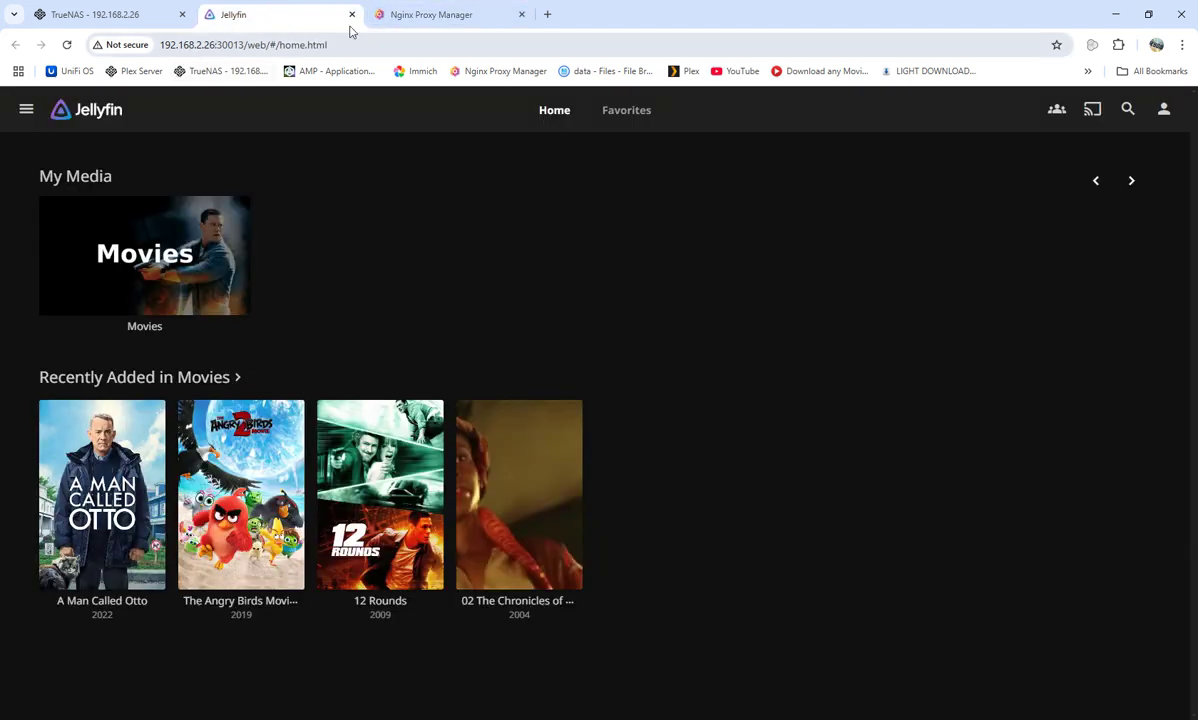
click(430, 10)
click(687, 293)
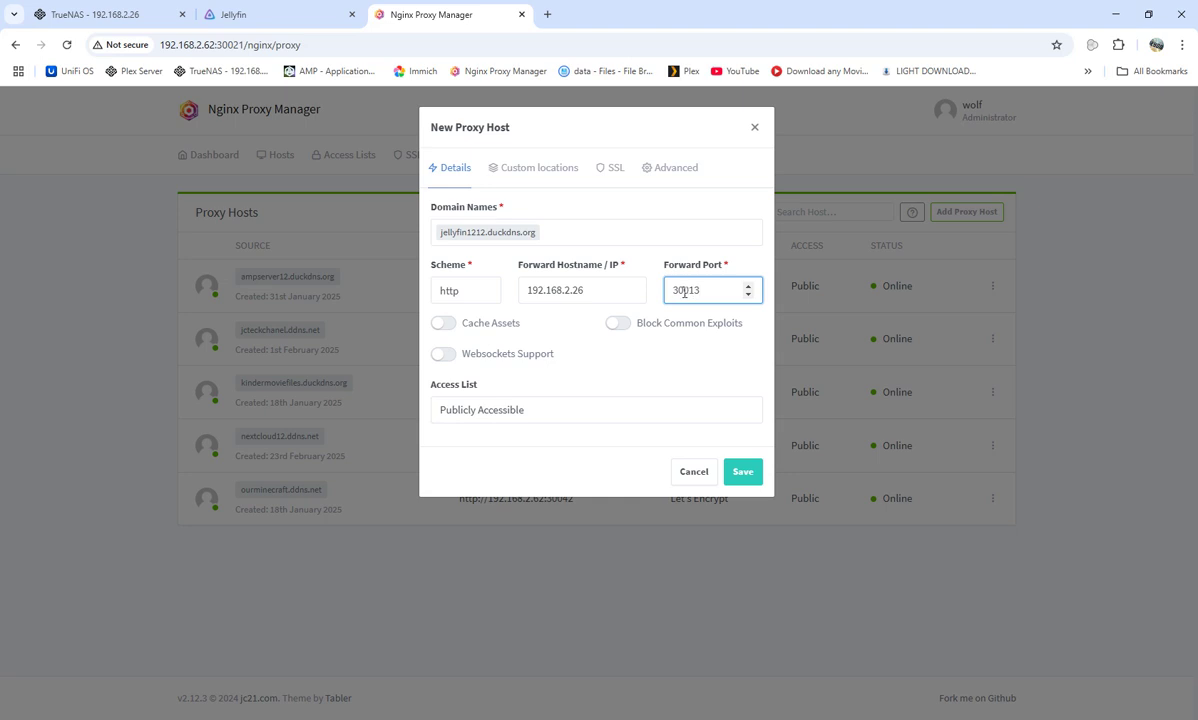
Enable Cache Assets, Block Common Exploits and Websockets Support for the new proxy host
click(440, 323)
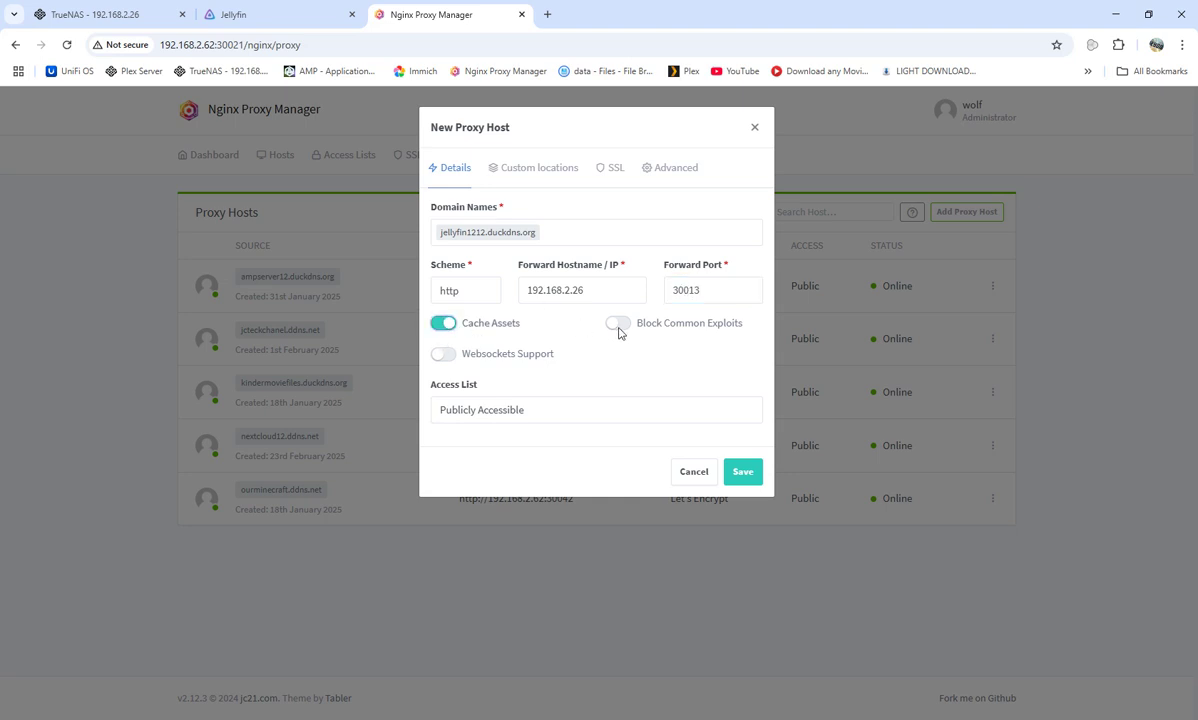
click(617, 325)
click(443, 354)
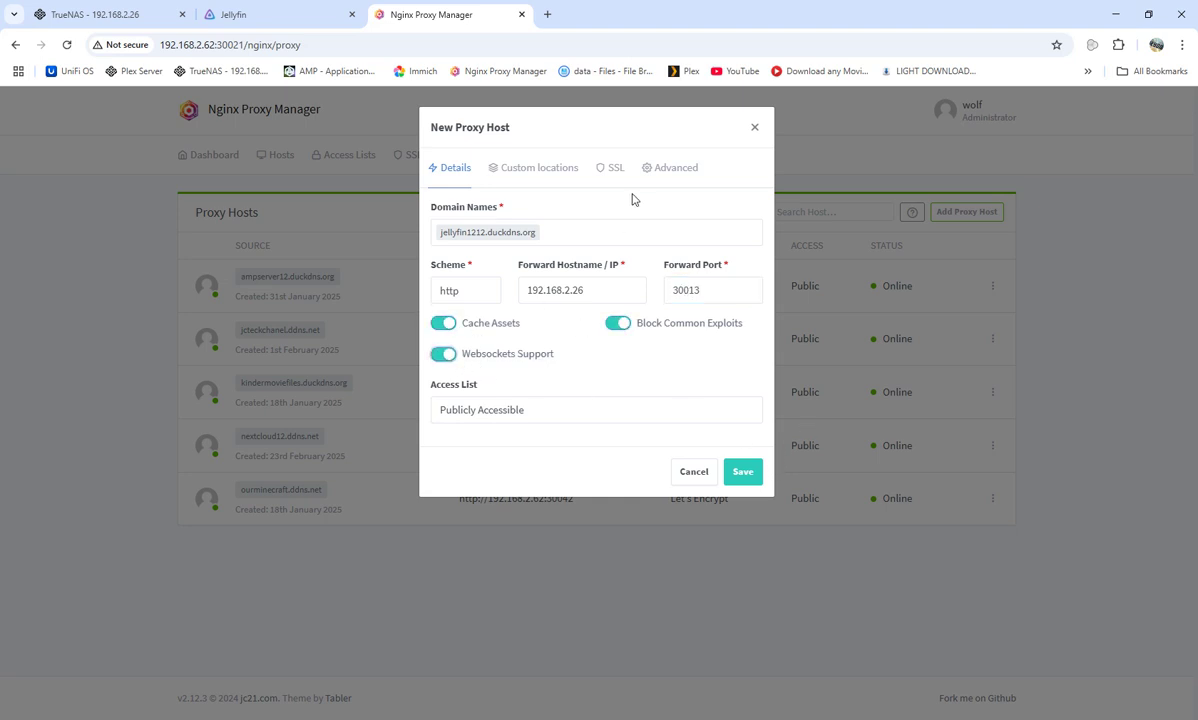
Assign the existing jellyfin1212.duckdns.org SSL certificate to the new proxy host
click(613, 170)
click(473, 234)
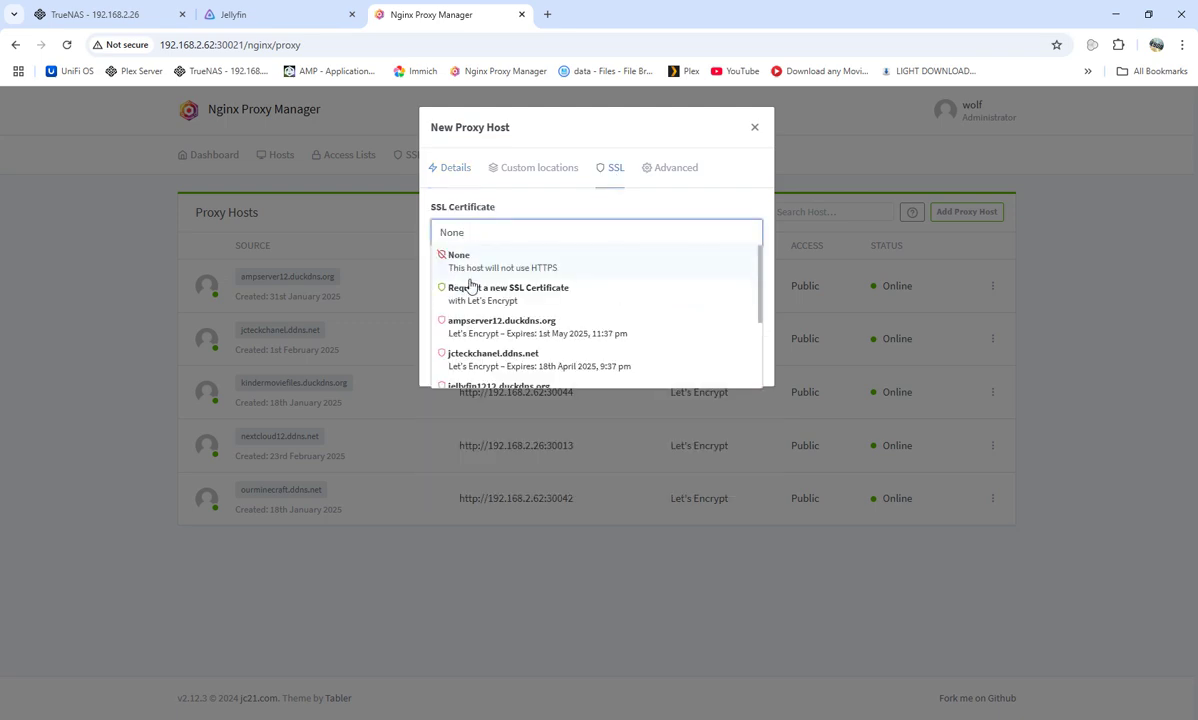
scroll(485, 295, down, 2)
click(452, 270)
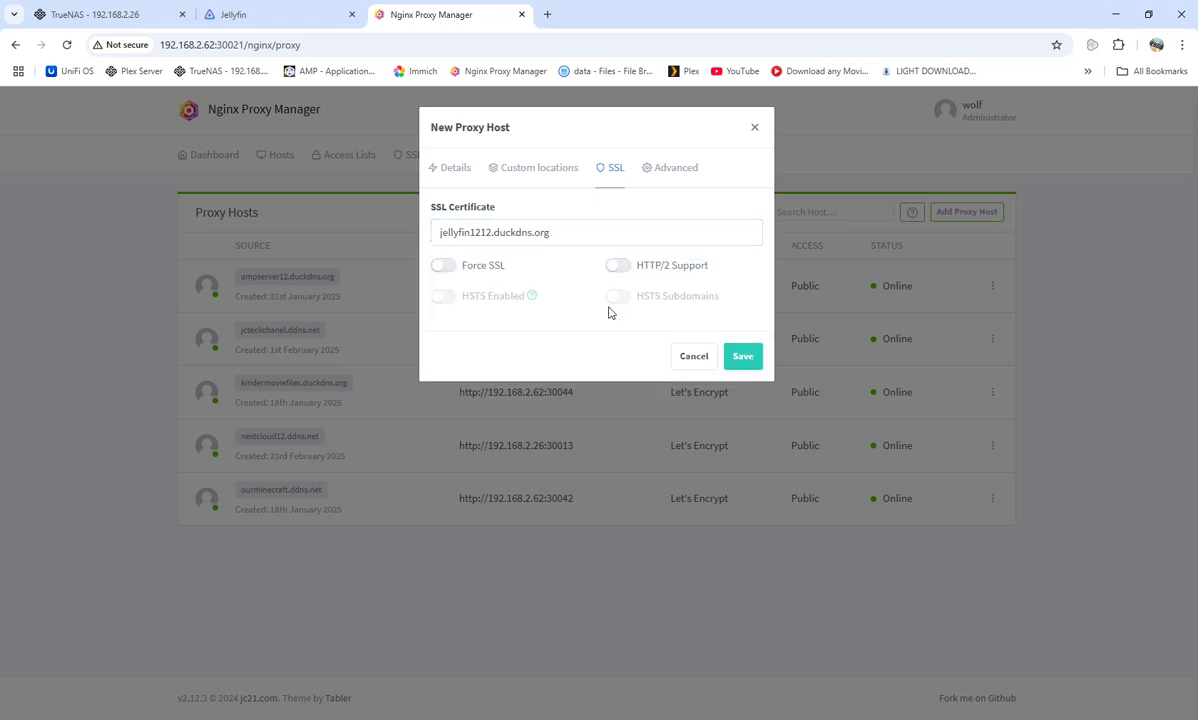
Enable Force SSL, HTTP/2 Support, HSTS and HSTS Subdomains, and save the new proxy host
click(443, 266)
click(617, 265)
click(443, 296)
click(616, 297)
click(736, 356)
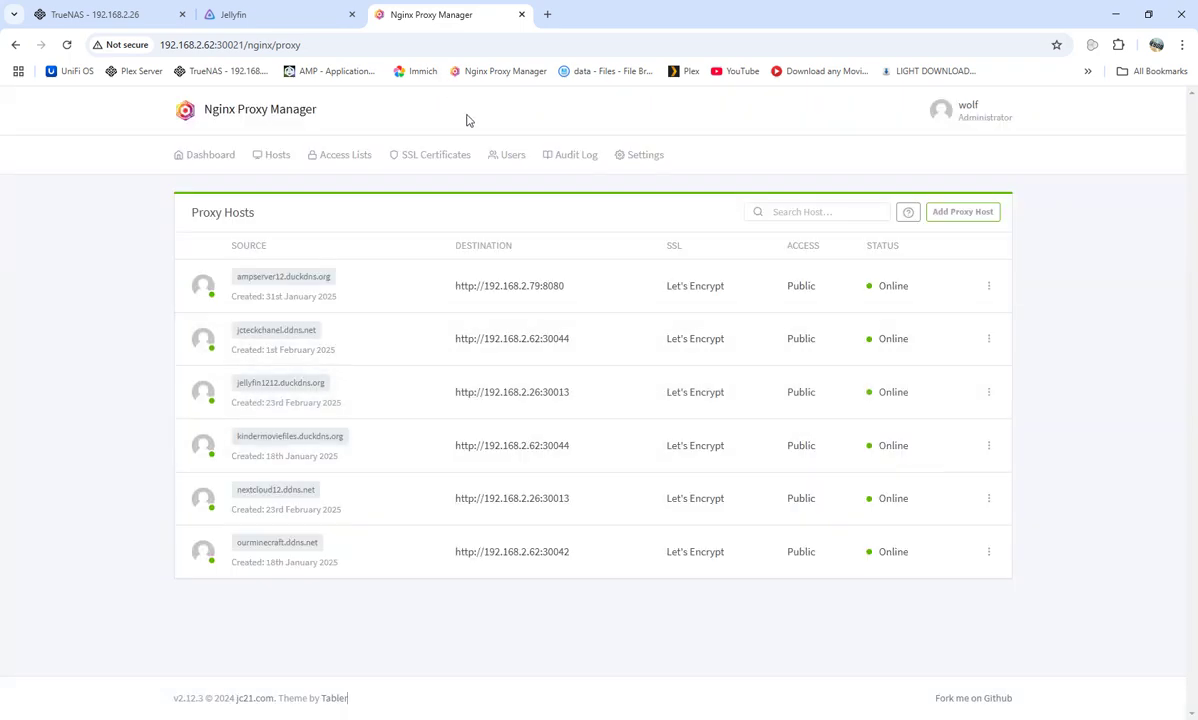
Check the SSL certificates list, and open jellyfin1212.duckdns.org from the proxy hosts list
click(445, 156)
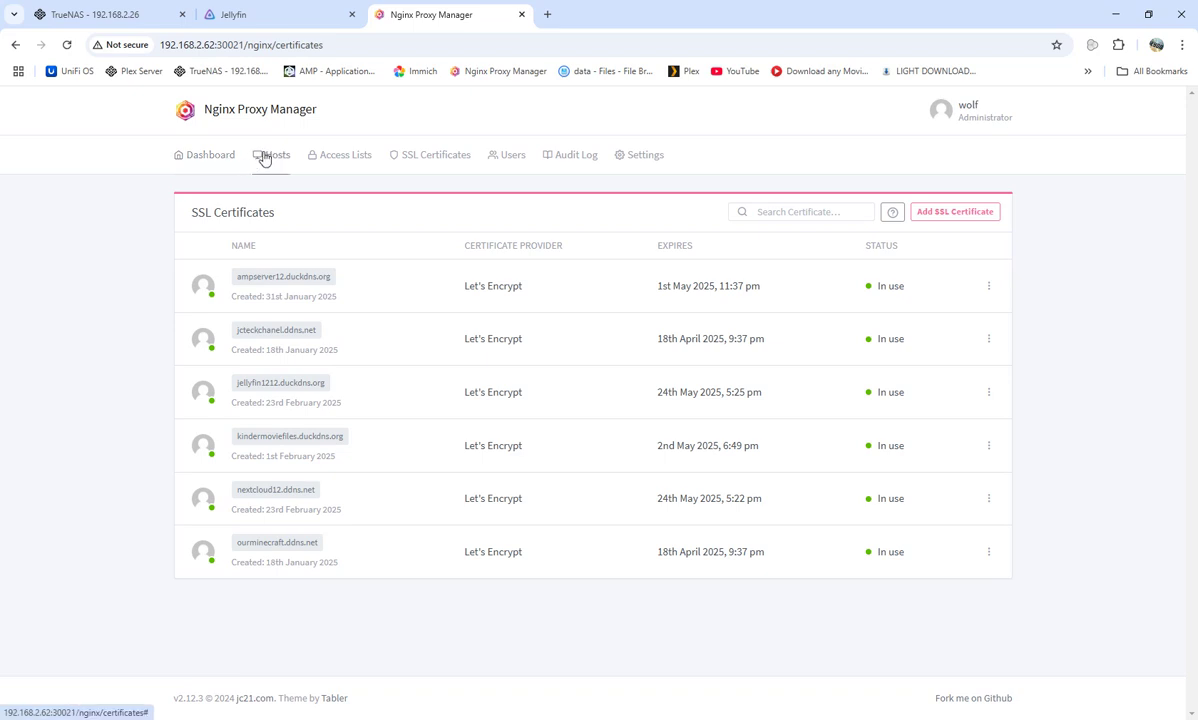
click(197, 165)
click(244, 264)
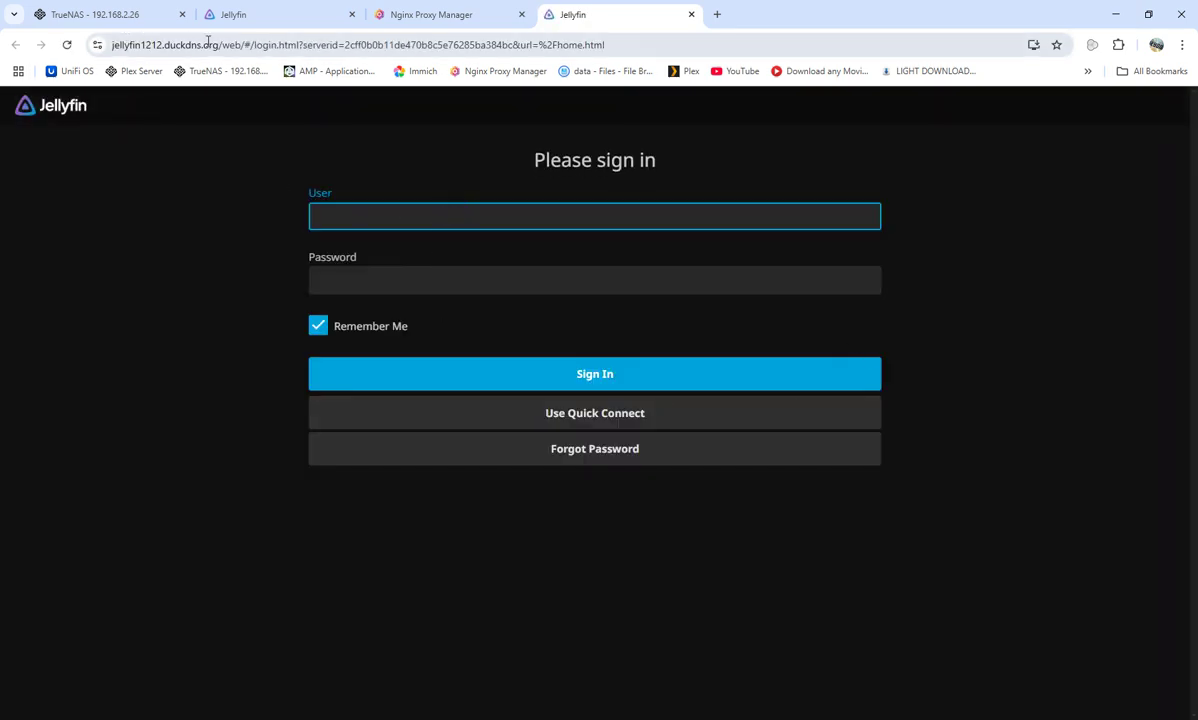
Sign in to Jellyfin with the username and account password, declining the browser's password saving and dismissing its notification request
click(382, 214)
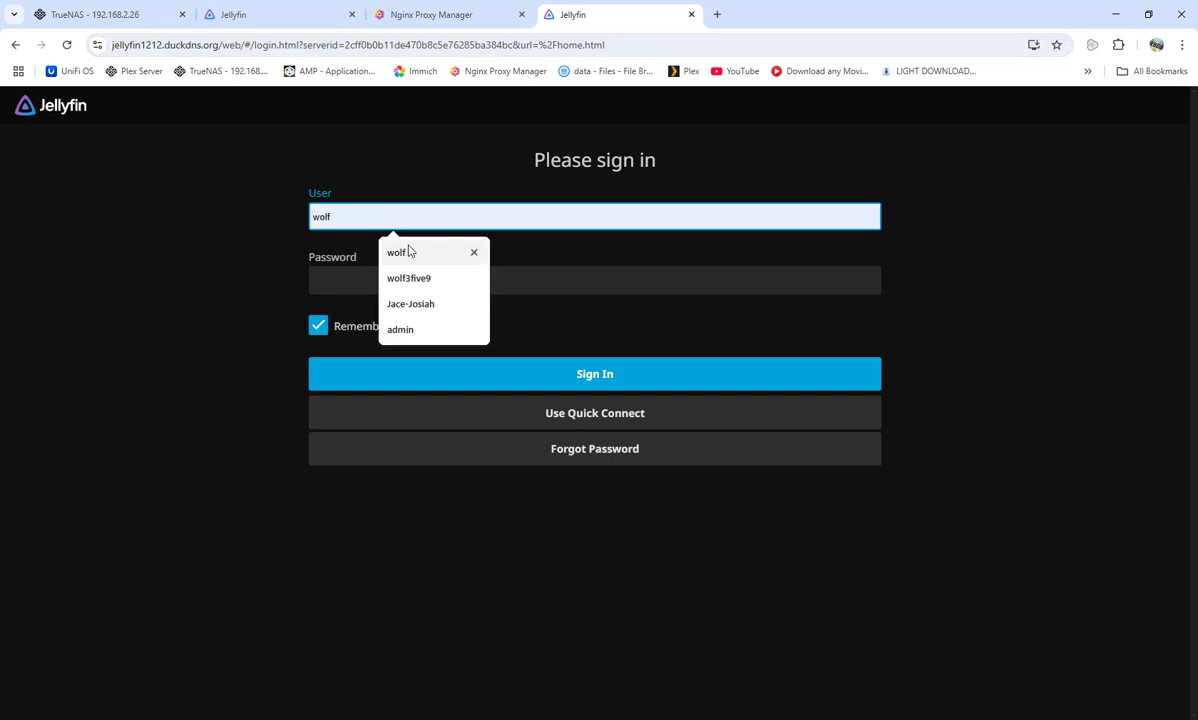
click(395, 254)
click(361, 281)
text(•••)
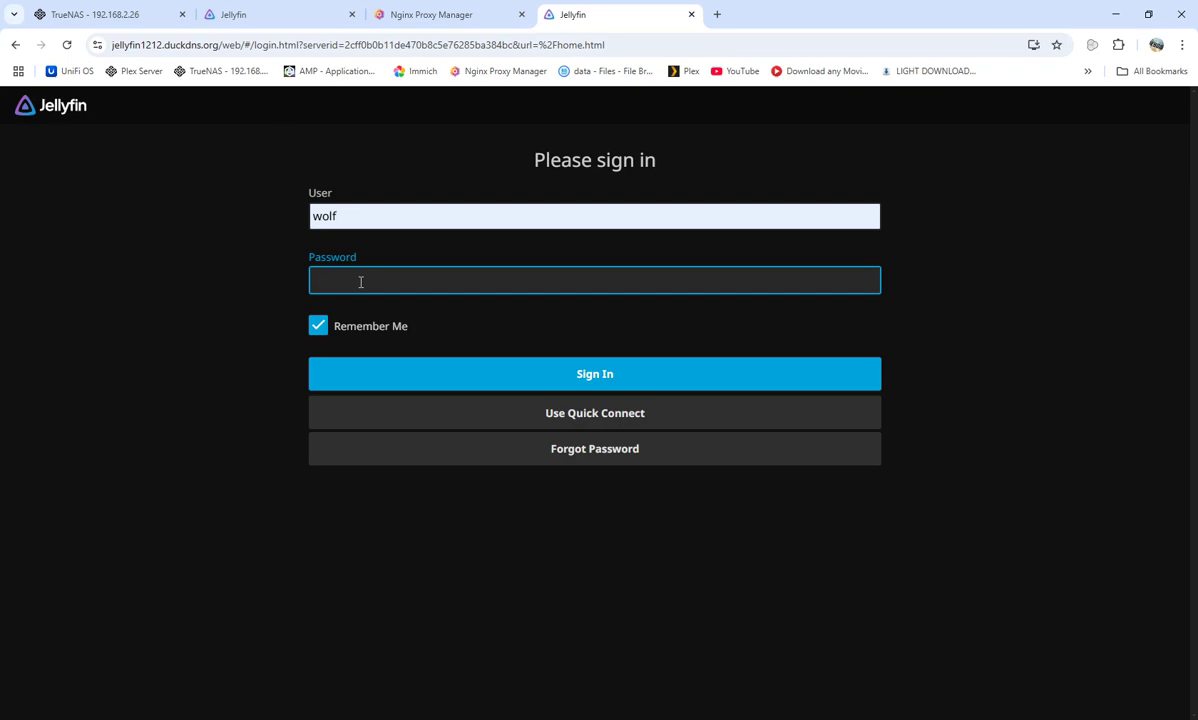
text(••)
key(Return)
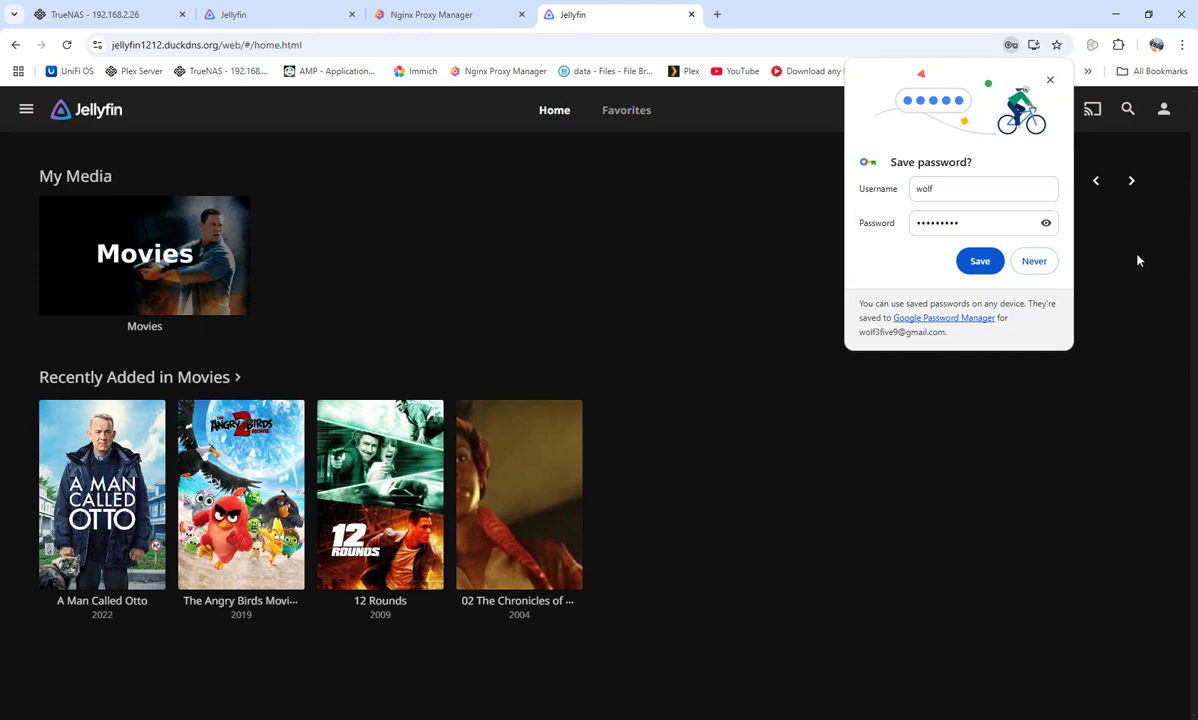
click(1034, 261)
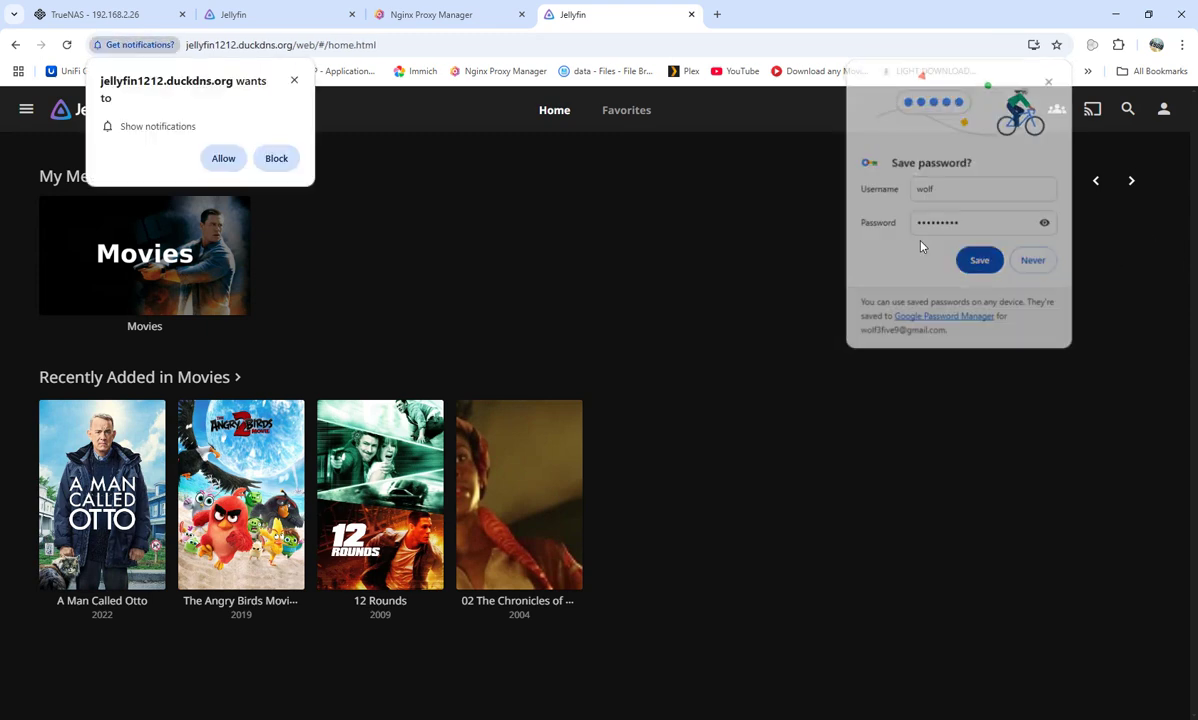
click(292, 82)
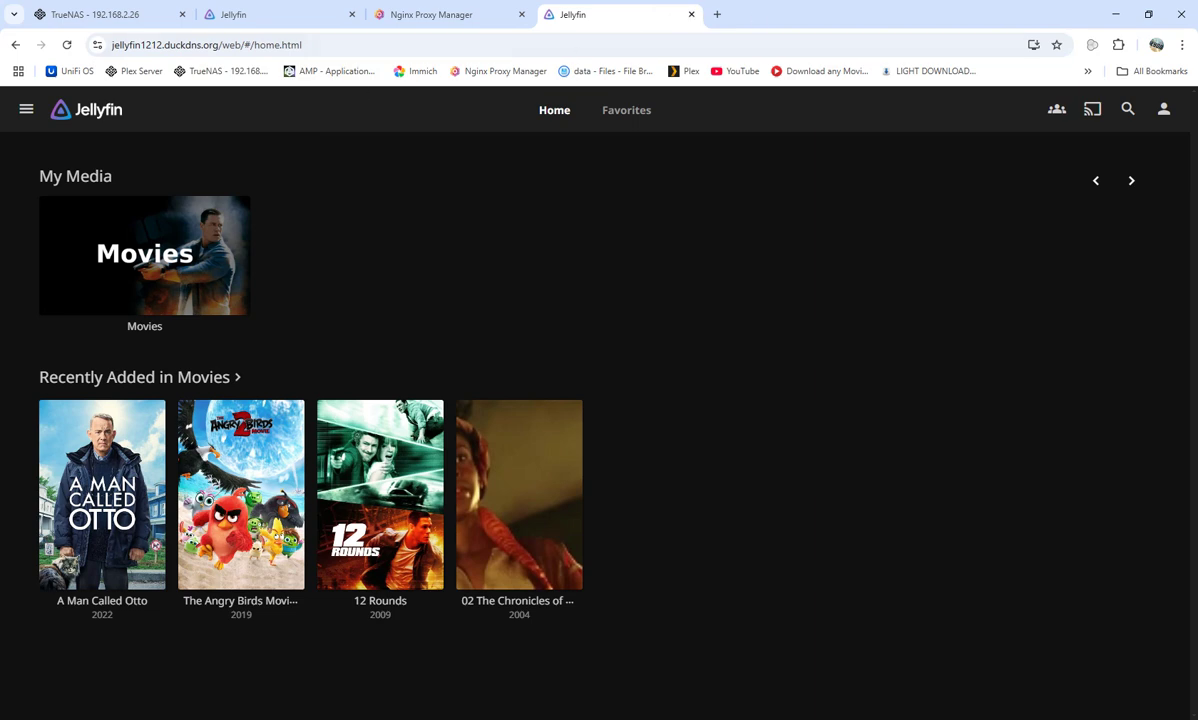
Switch to the mirrored S20 FE phone and open the search page of the Google Play Store
drag(968, 152, 2, 10)
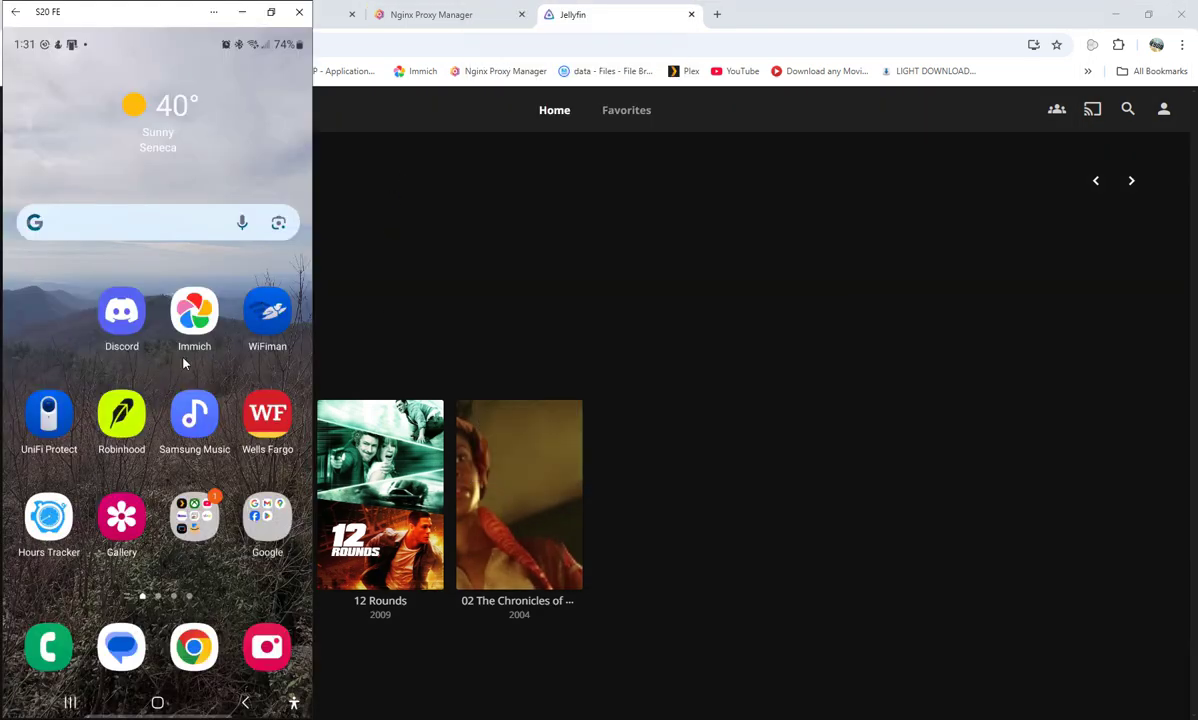
click(272, 490)
click(140, 382)
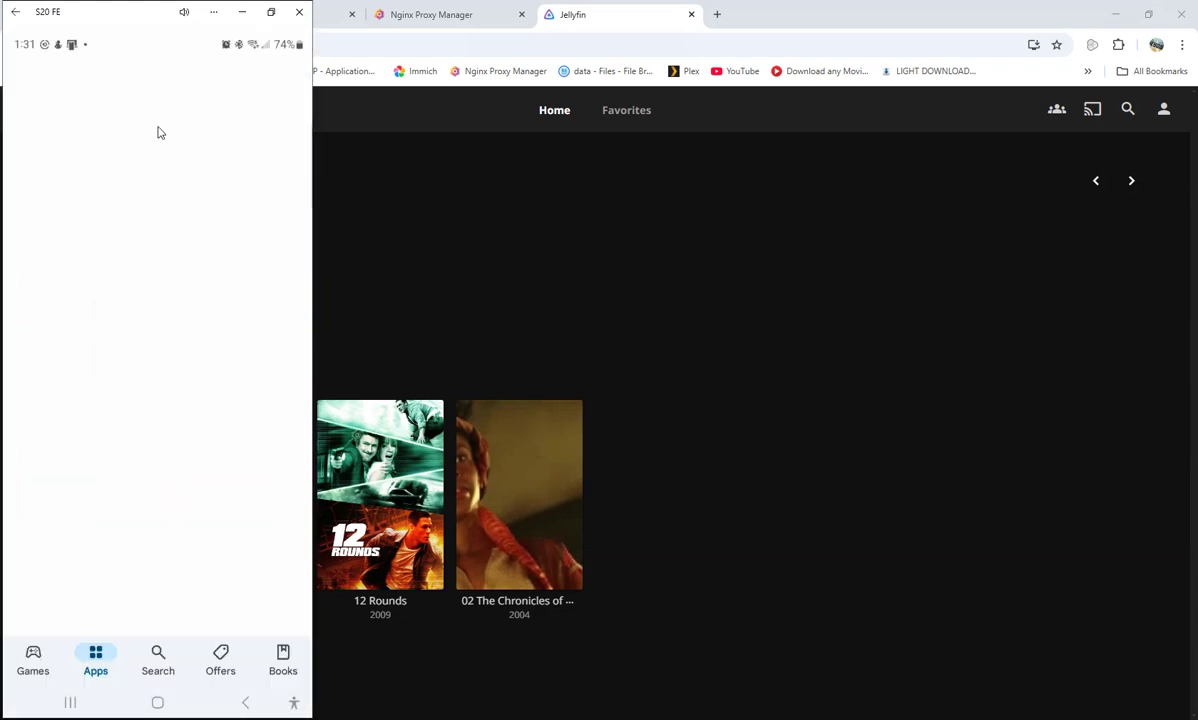
click(158, 662)
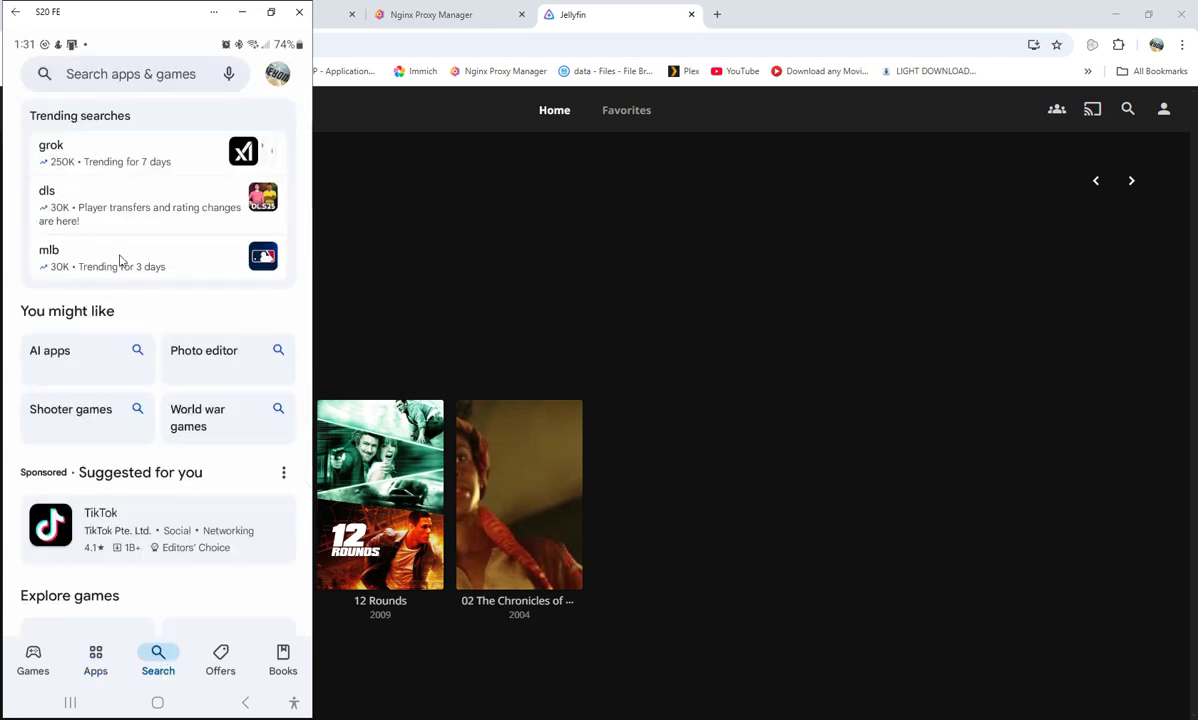
Find the Jellyfin app in the Play Store, install it on the phone and open it
click(82, 75)
text(je)
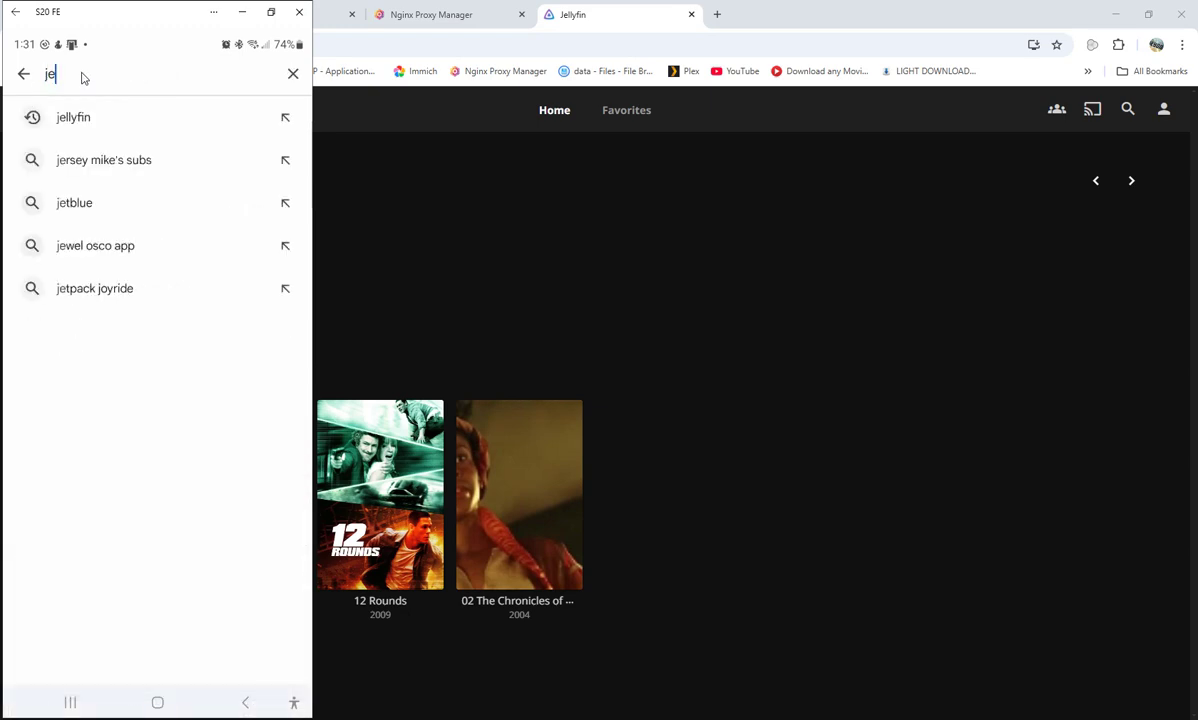
click(75, 118)
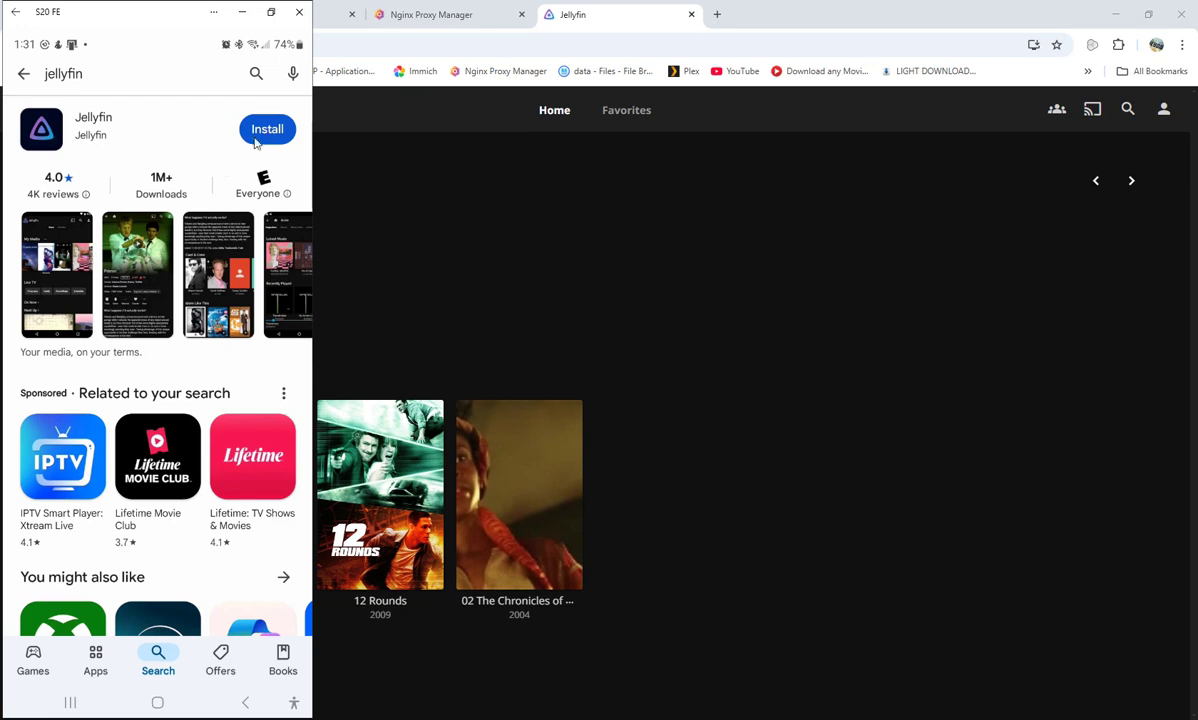
click(266, 131)
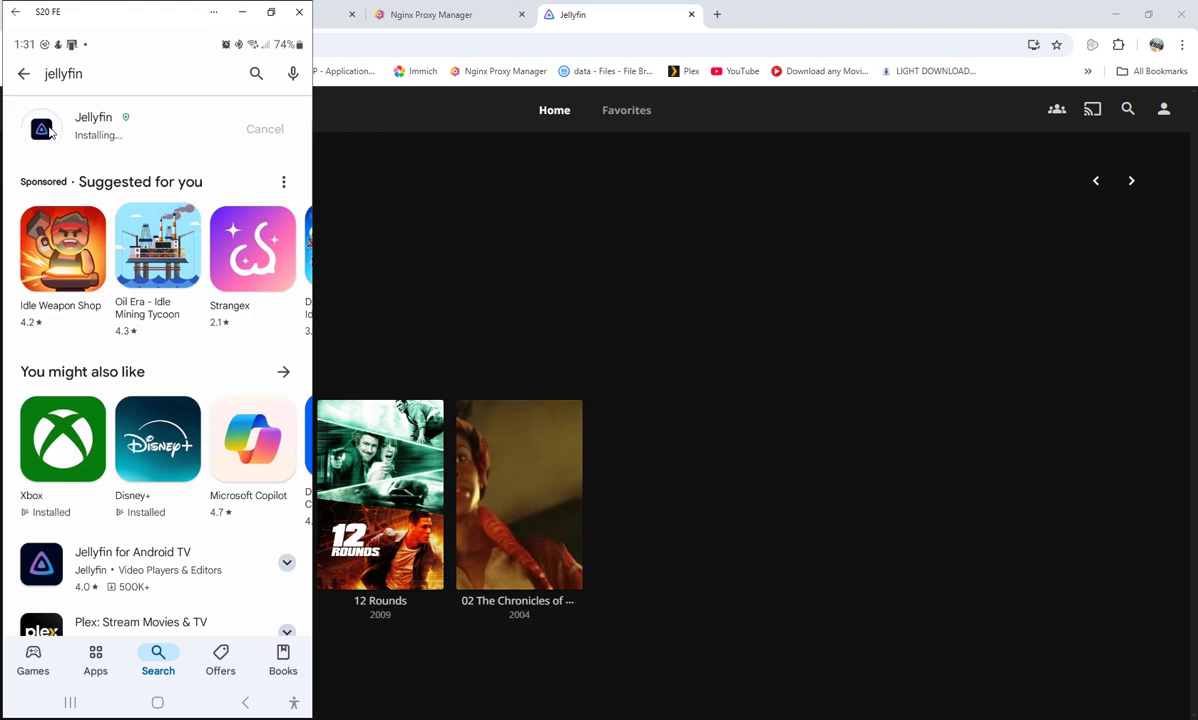
click(256, 129)
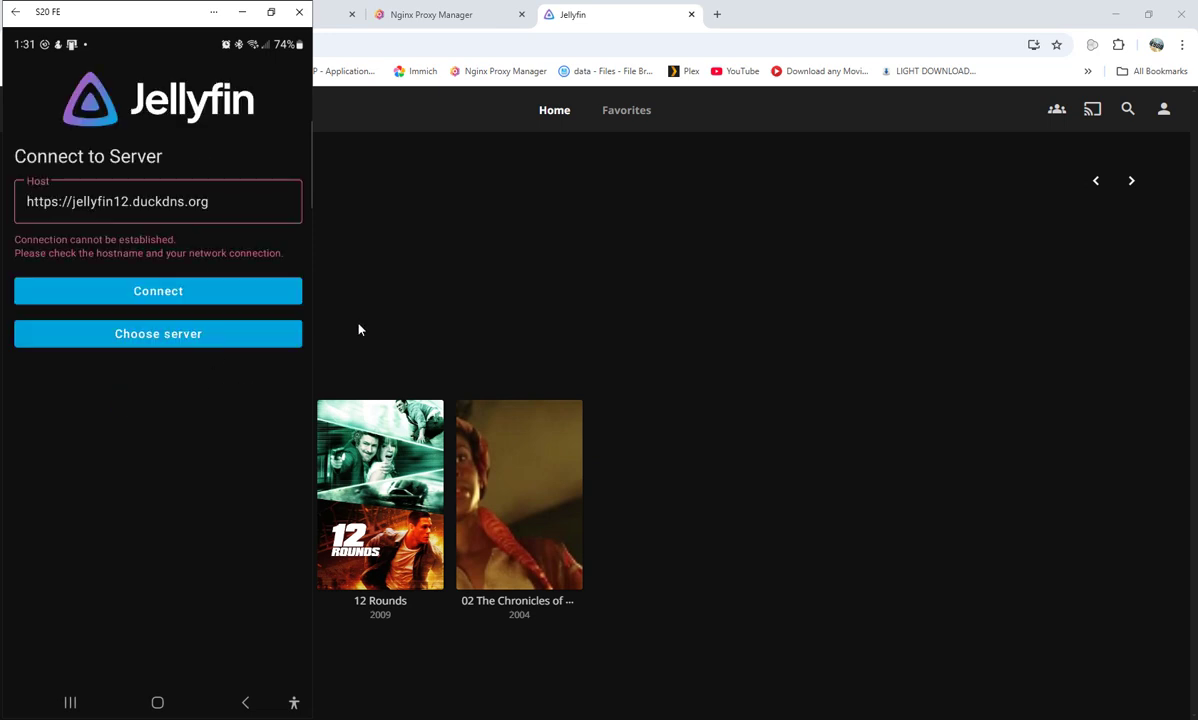
click(106, 207)
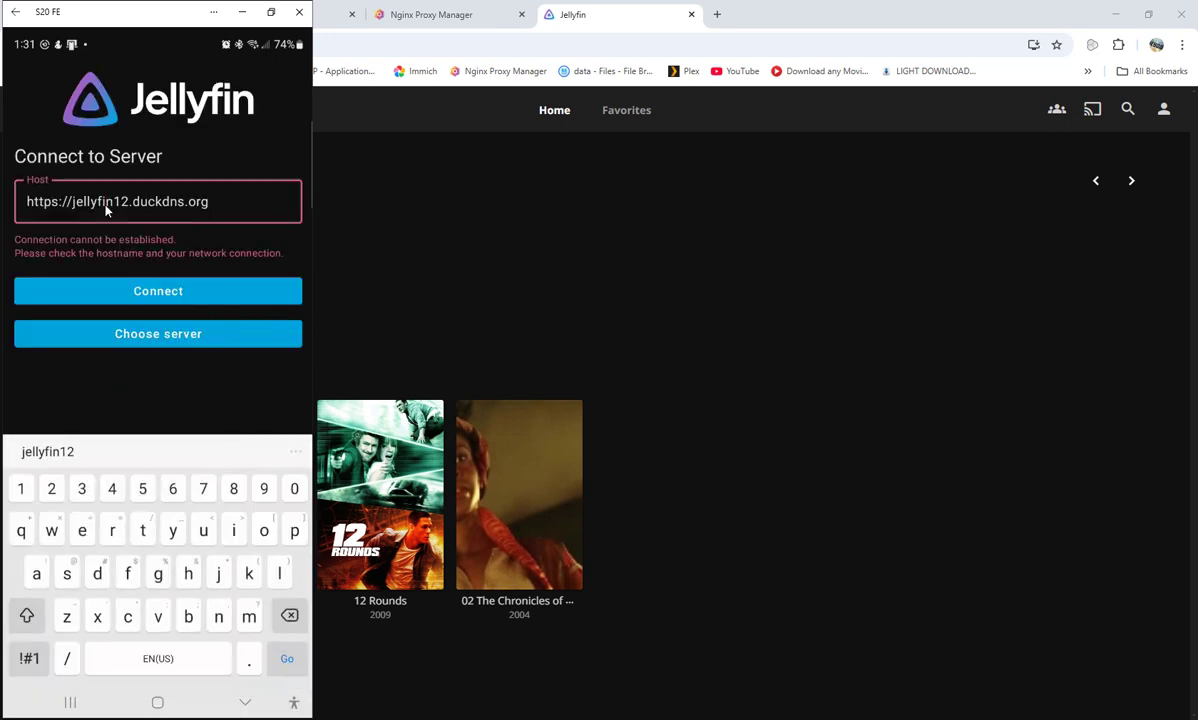
key(Right)
key(Right)
key(Right)
key(Right)
key(Right)
key(Right)
key(Right)
key(Right)
key(Right)
key(Right)
key(Right)
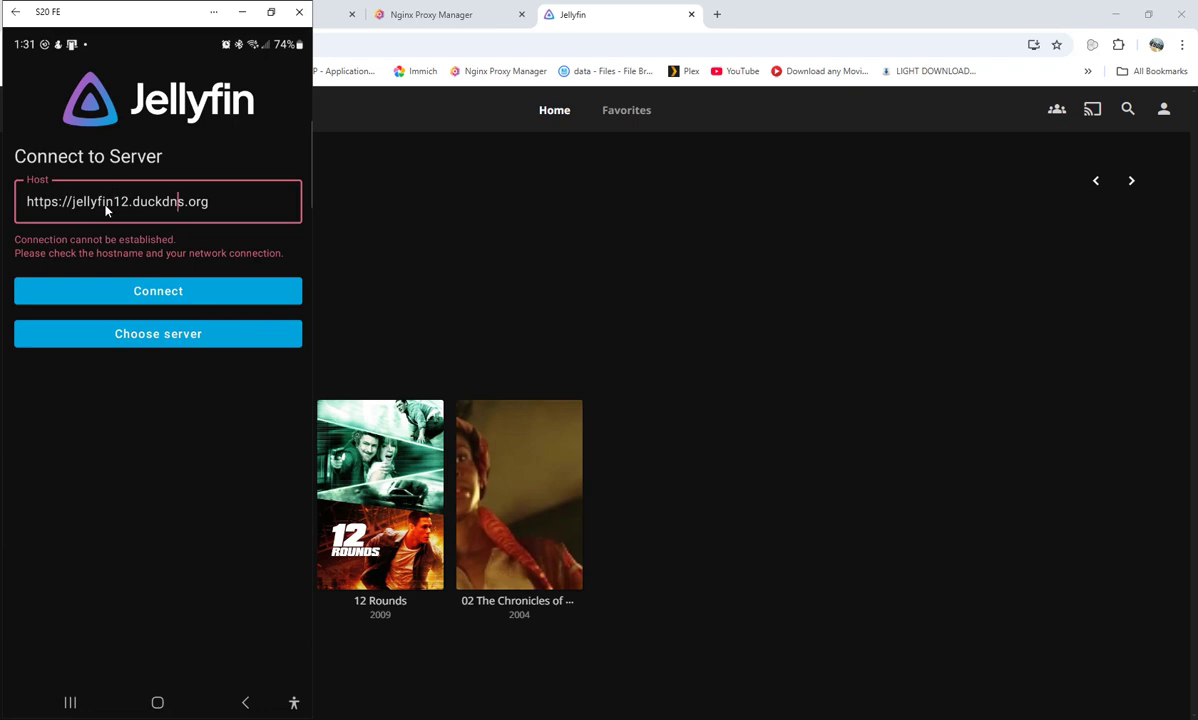
key(Left)
key(Left)
key(Left)
key(Left)
key(Left)
key(Left)
key(Left)
key(Left)
key(Left)
key(Left)
text(12)
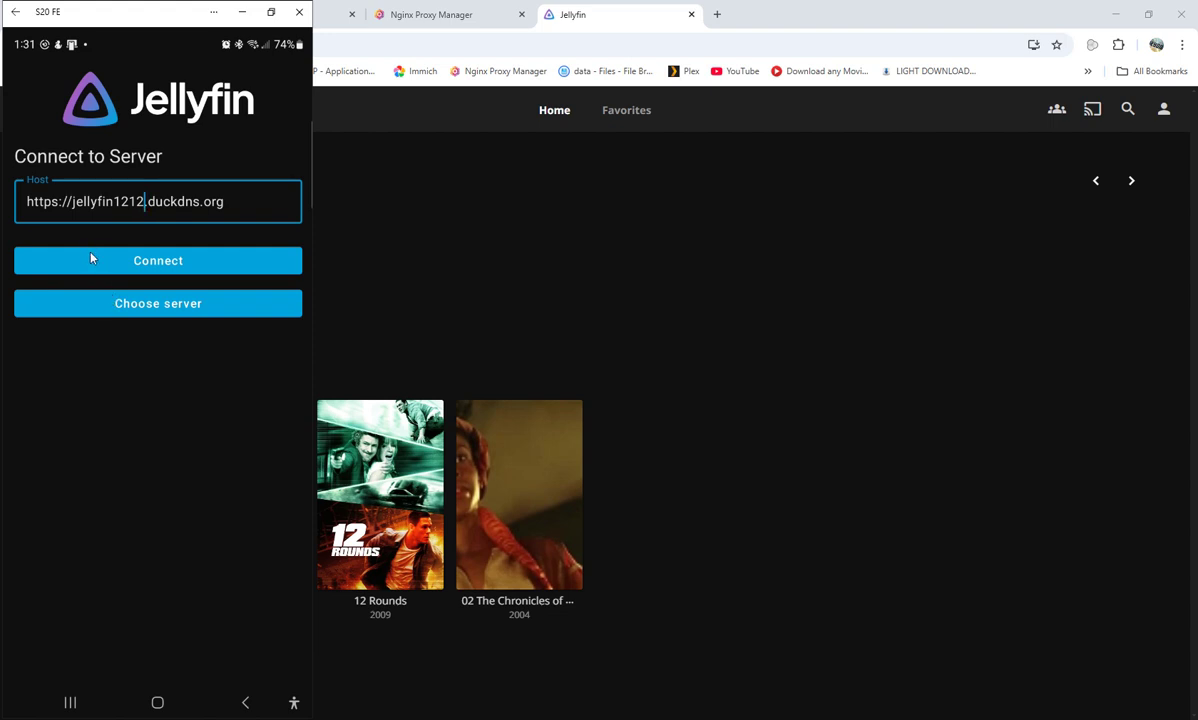
key(Left)
key(Left)
key(Left)
key(Left)
key(Left)
key(Left)
click(229, 254)
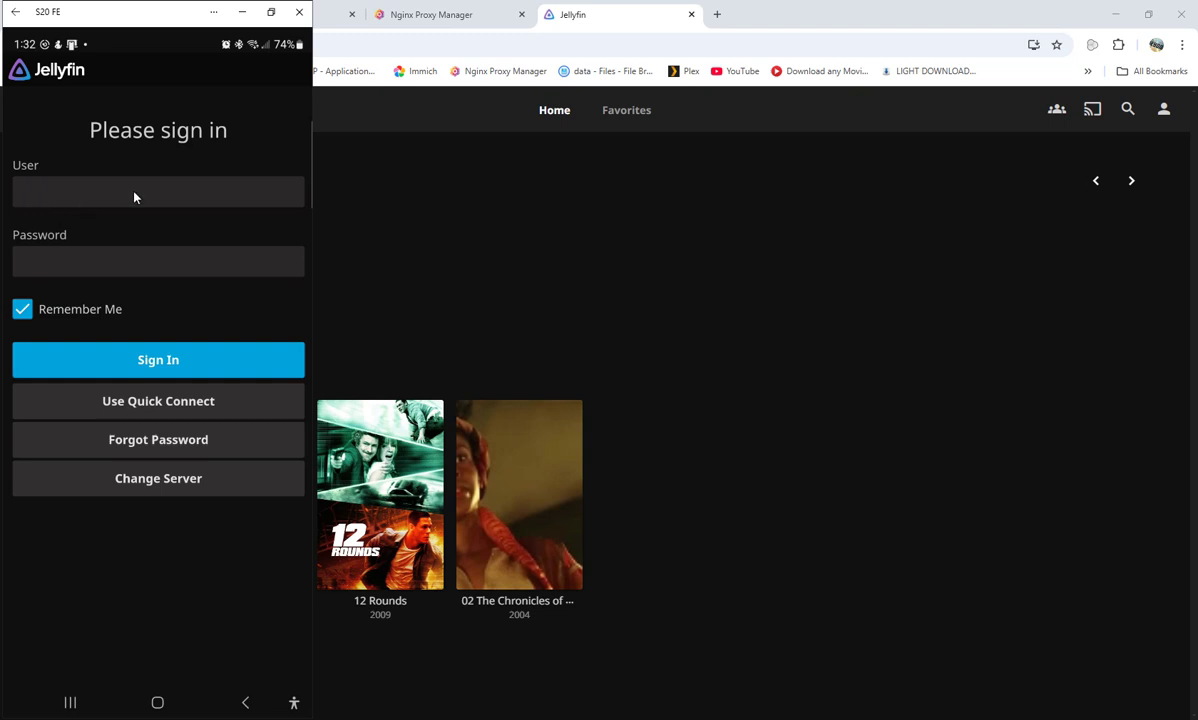
Sign in to the phone's Jellyfin app with the username and account password, declining to save them in Samsung Pass
click(114, 199)
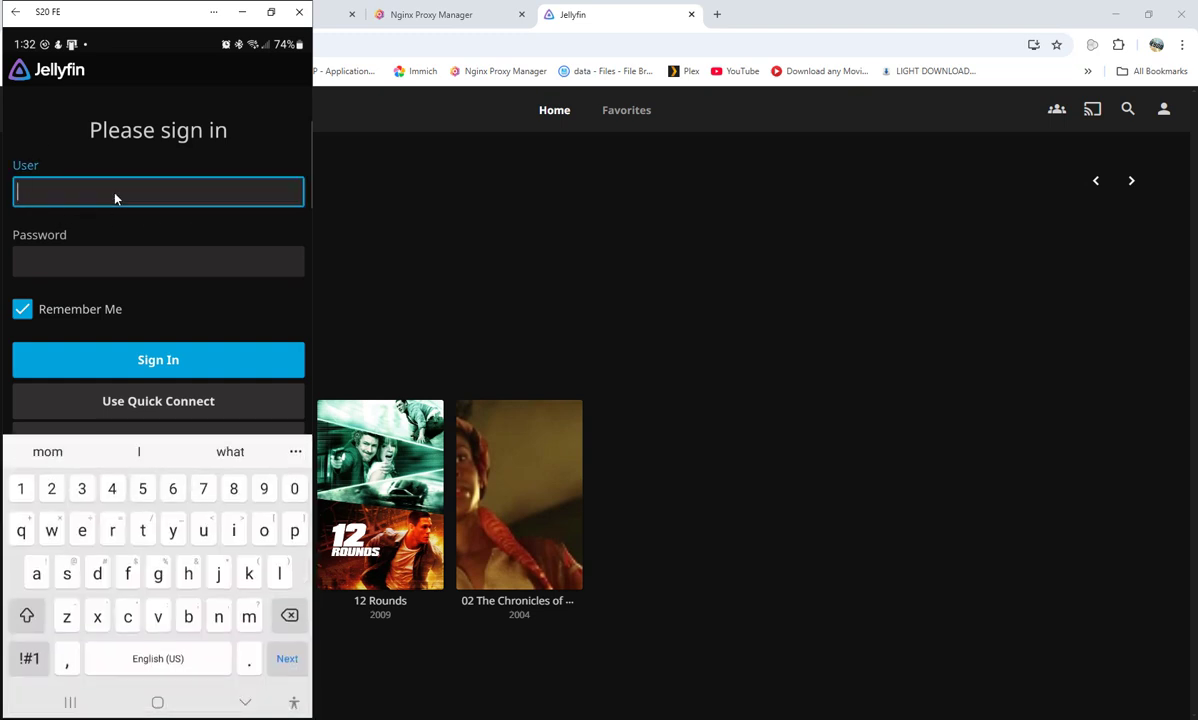
text(wolf)
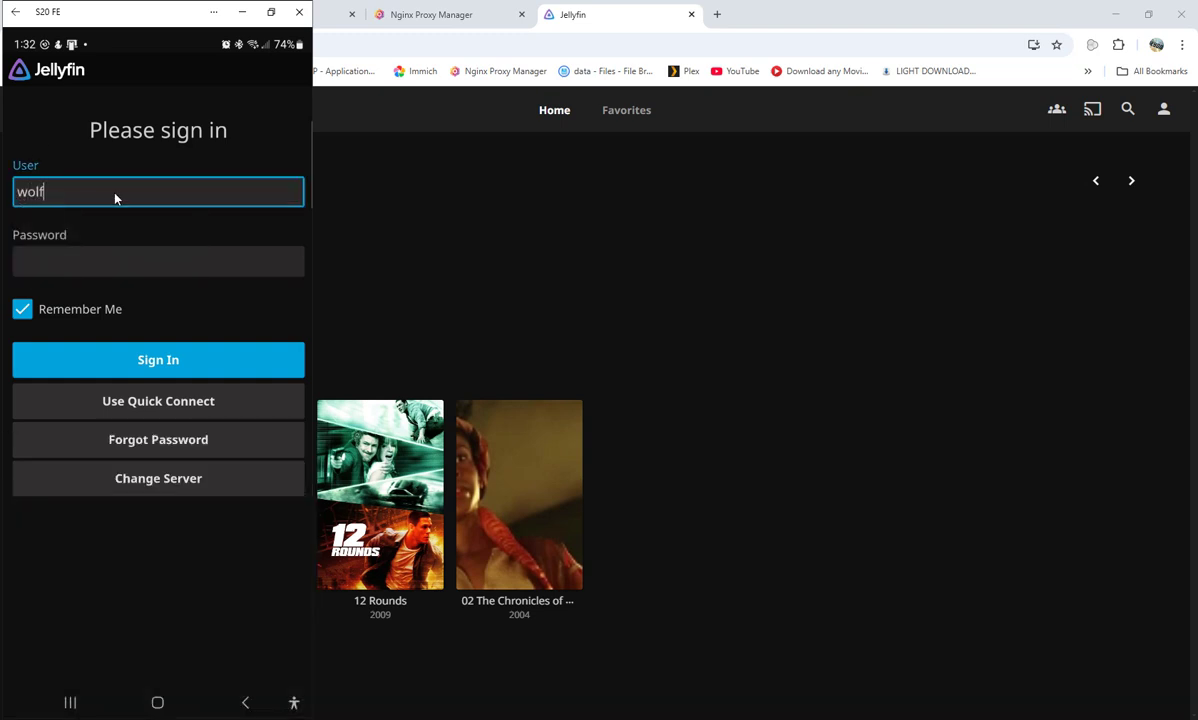
click(65, 262)
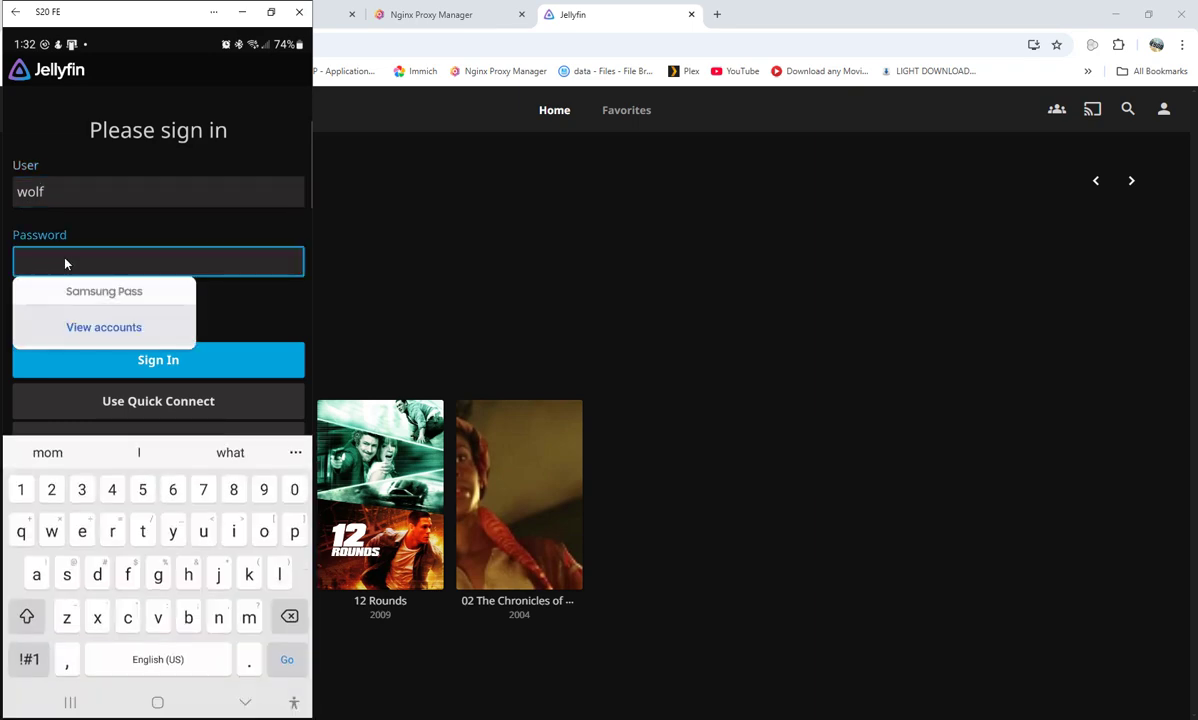
text(***s)
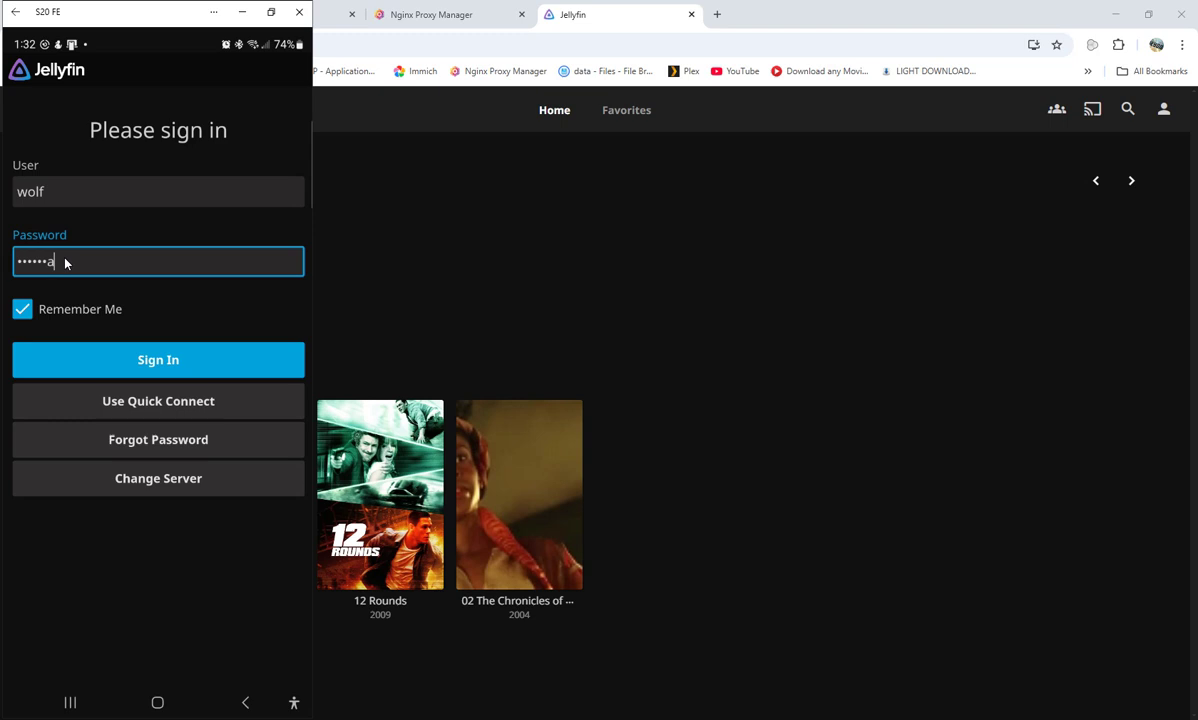
text(***1)
key(Return)
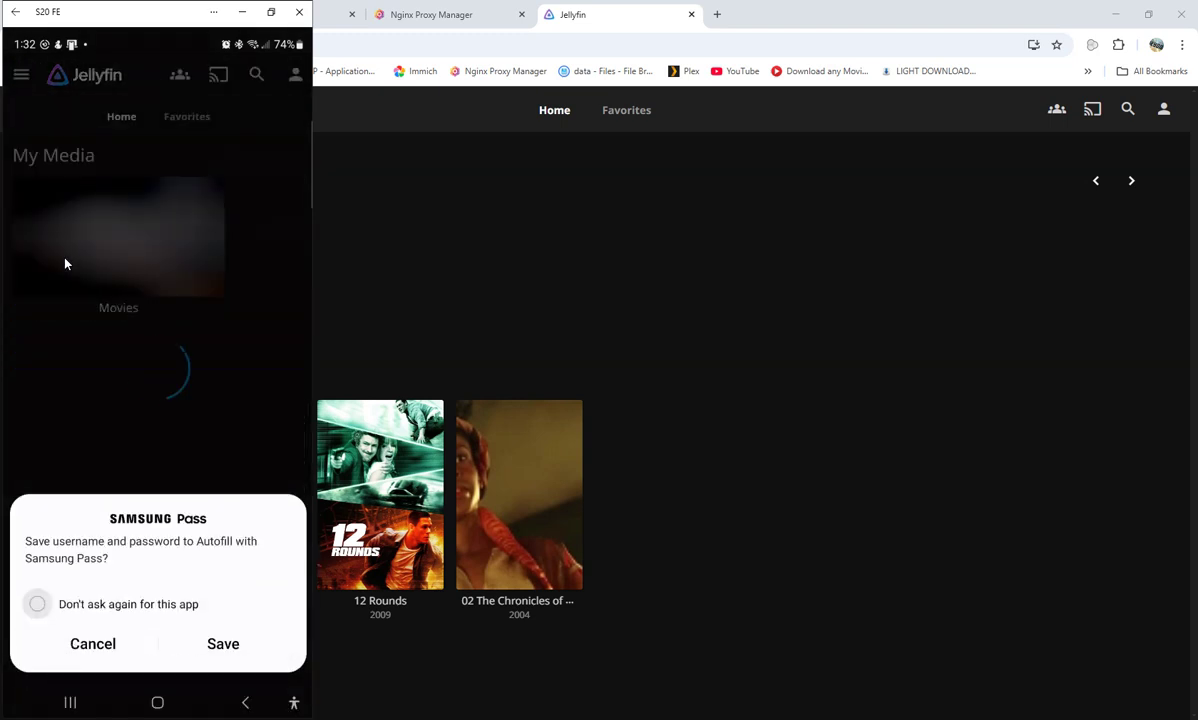
click(96, 645)
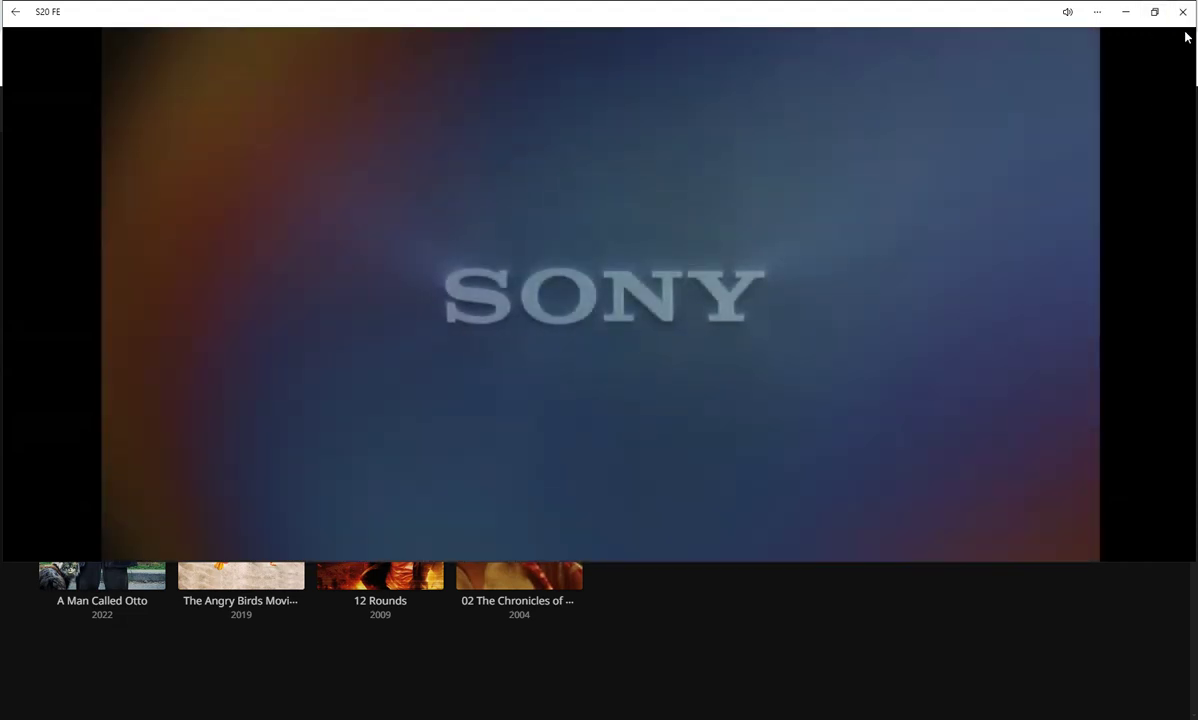
Close the mirrored phone window and open the 2004 movie from Recently Added in Movies in Jellyfin
click(1183, 11)
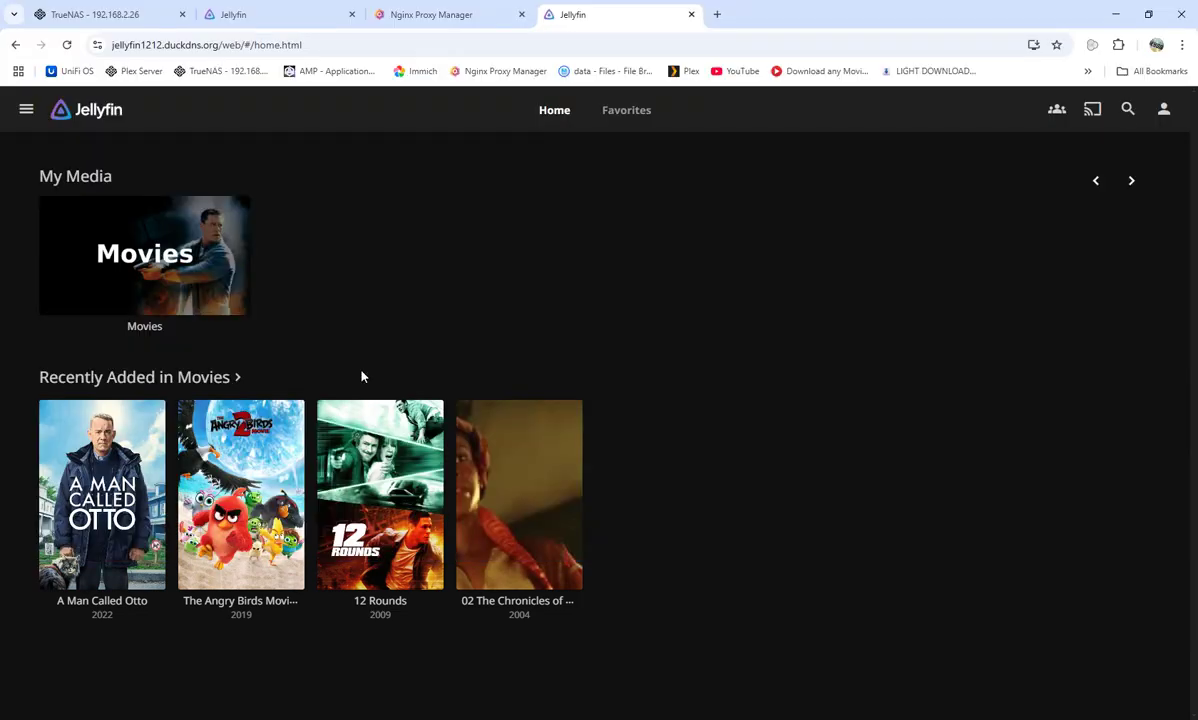
click(521, 494)
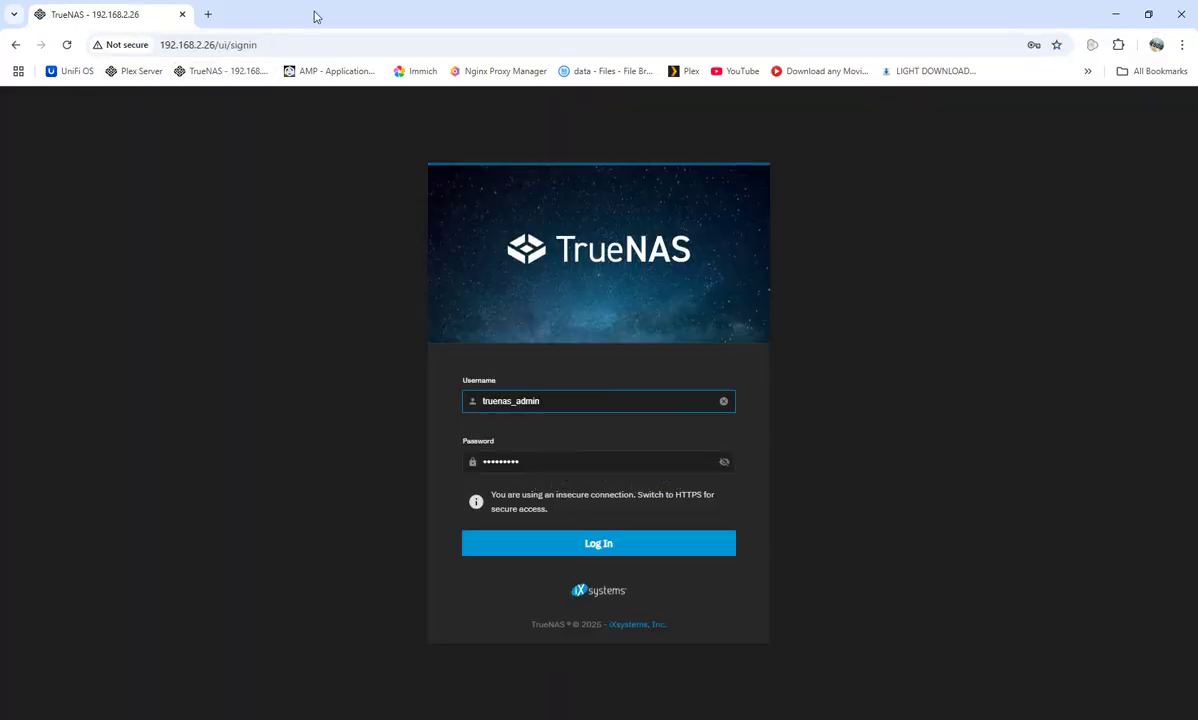
Open Nginx Proxy Manager in a new tab and test the jellyfin1212.duckdns.org and nextcloud12.ddns.net links in its proxy hosts list
click(207, 15)
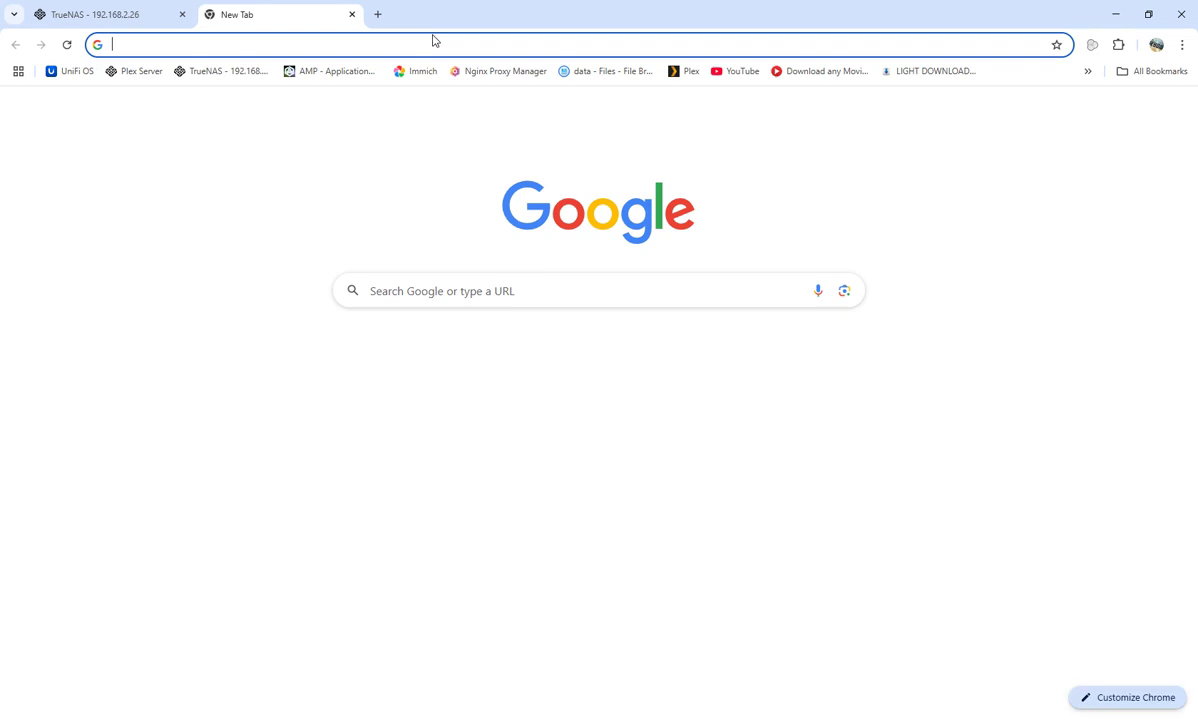
click(505, 73)
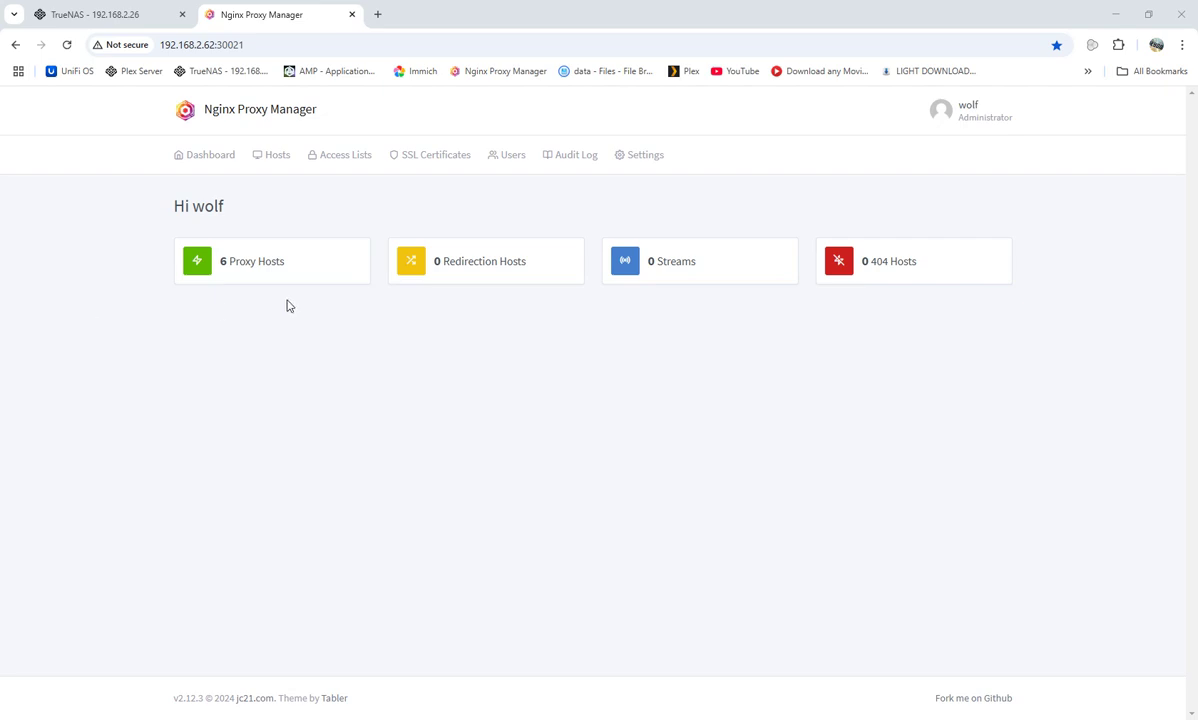
click(241, 263)
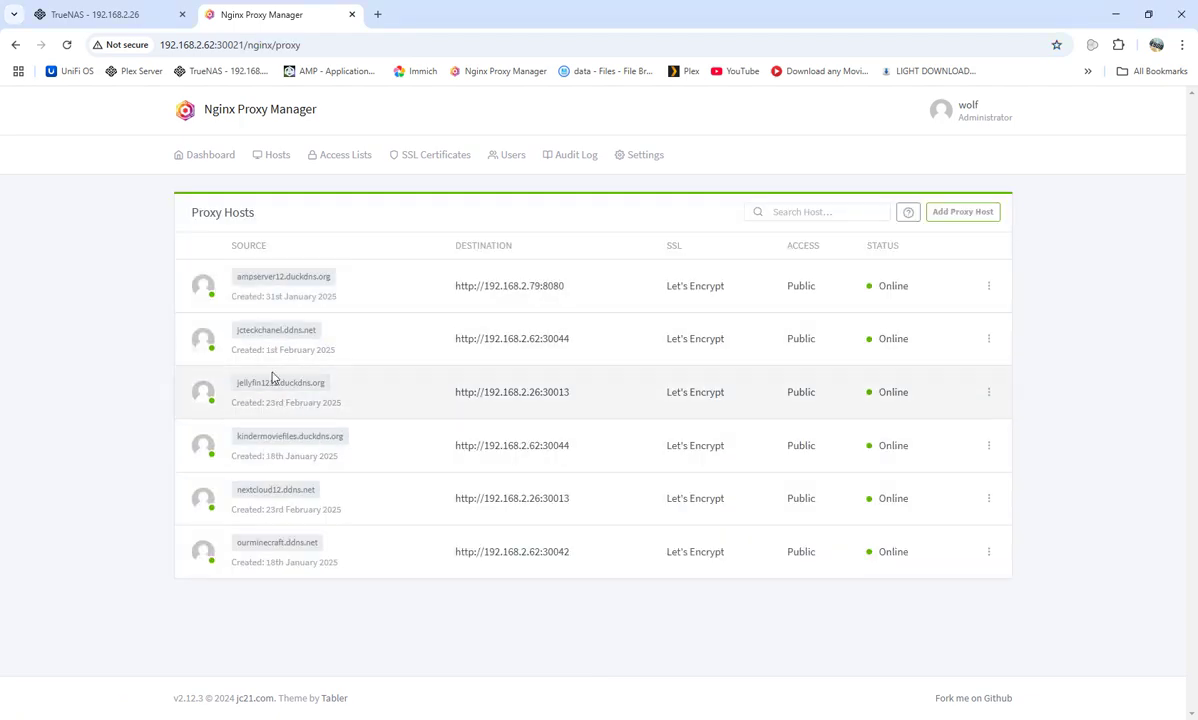
click(274, 385)
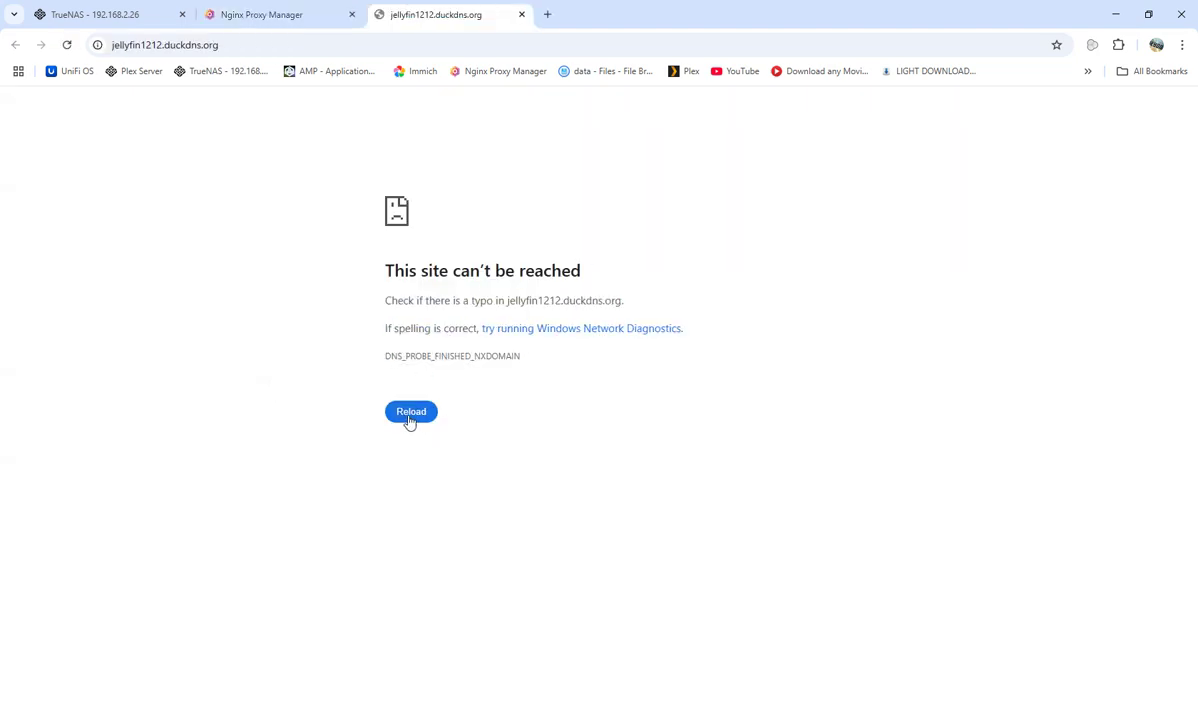
click(259, 14)
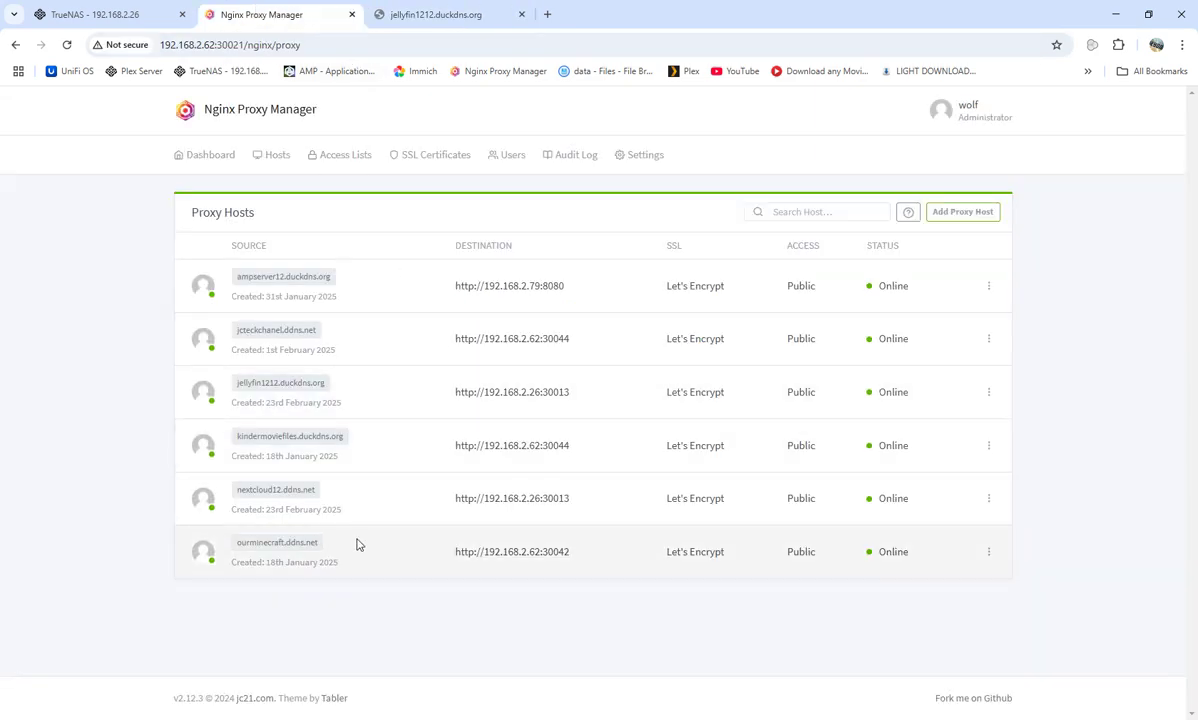
click(250, 490)
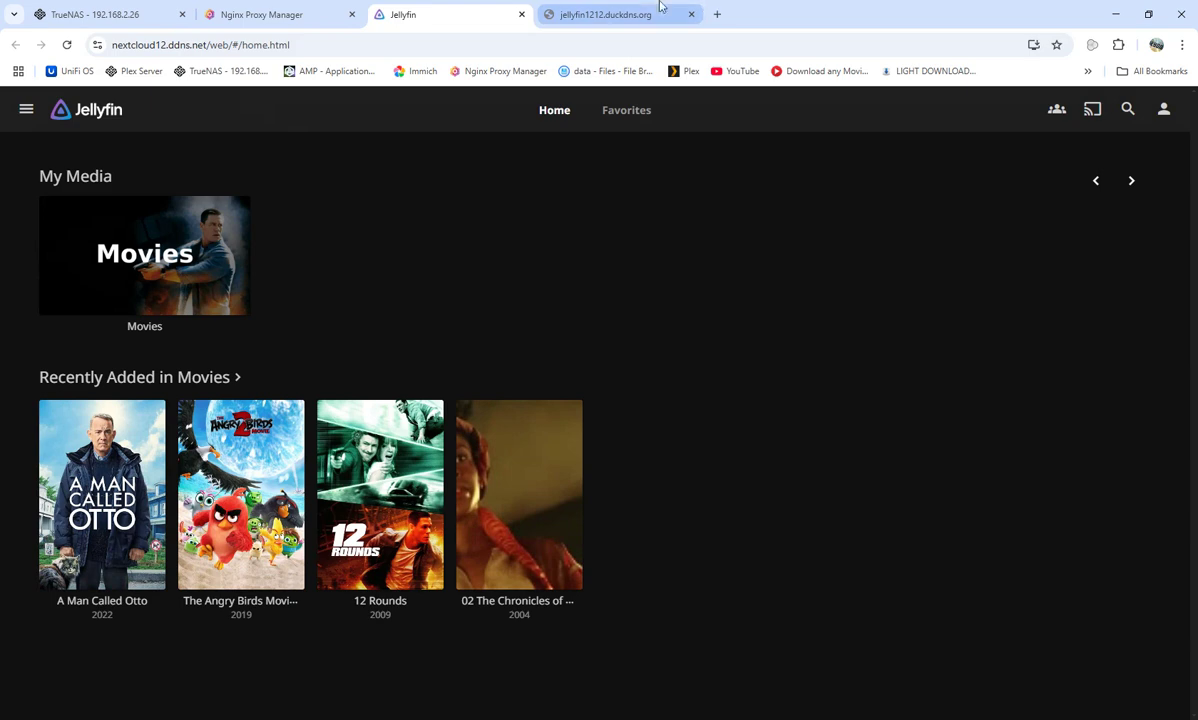
Check the Jellyfin and Nginx Proxy Manager tabs and reload the jellyfin1212.duckdns.org page to test its access
click(605, 12)
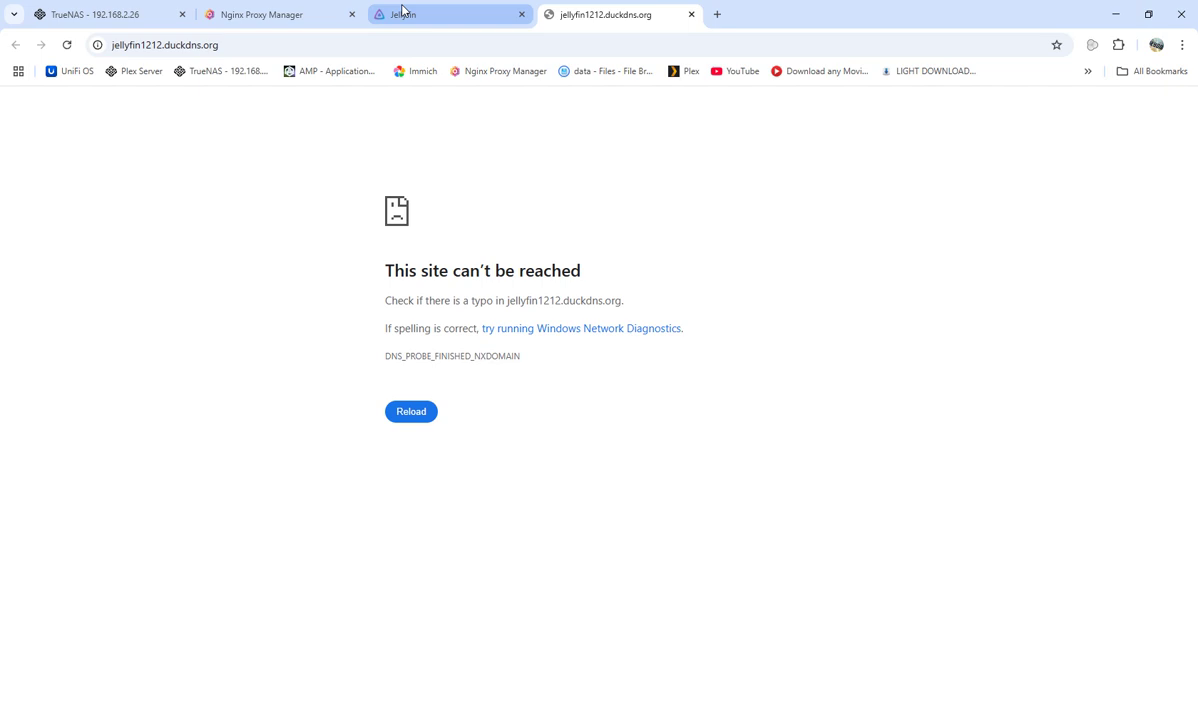
mouse_move(402, 10)
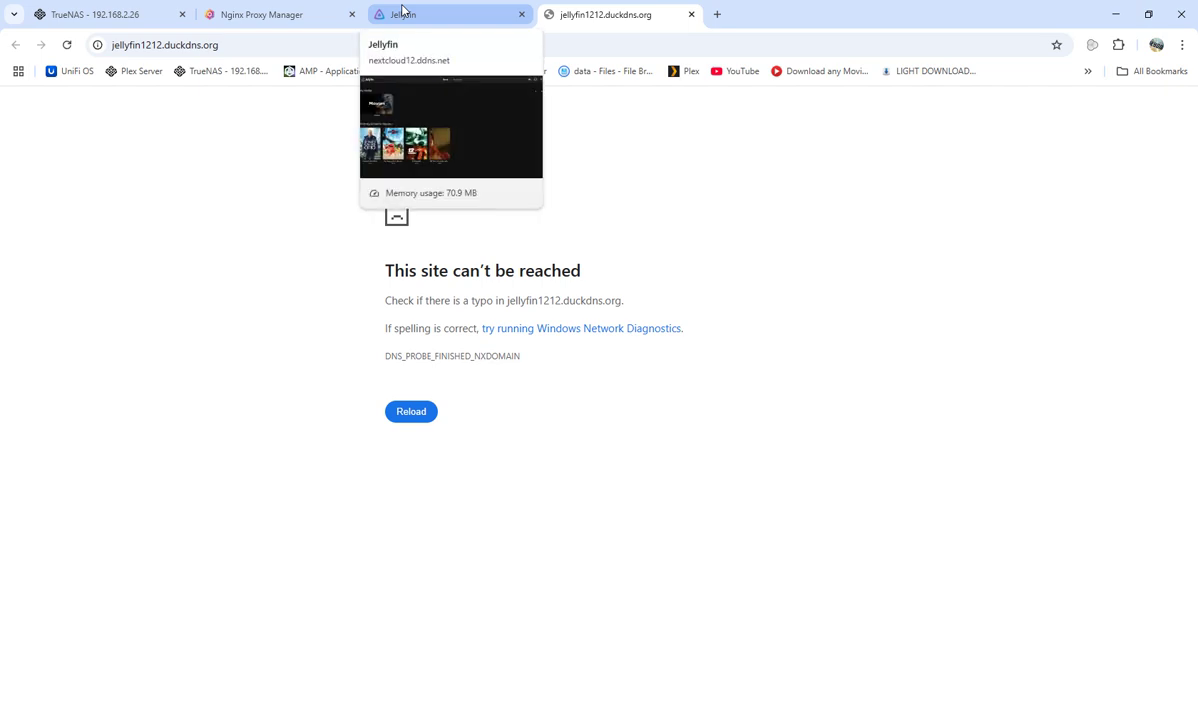
click(288, 13)
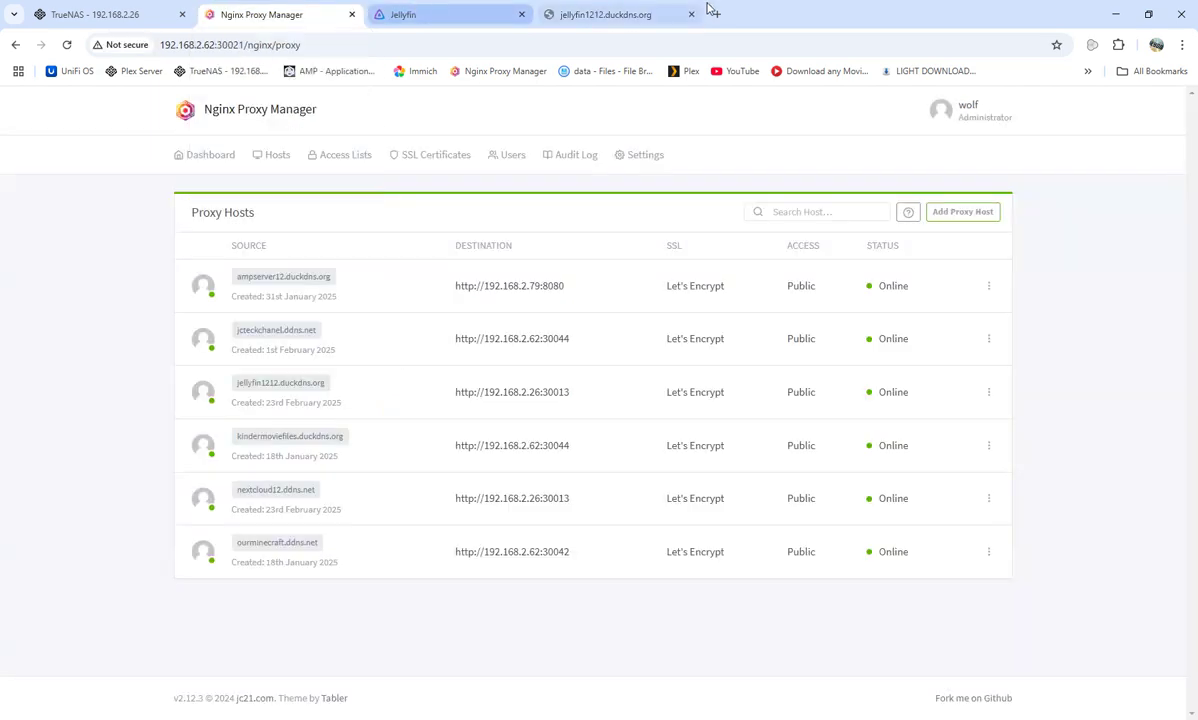
click(640, 13)
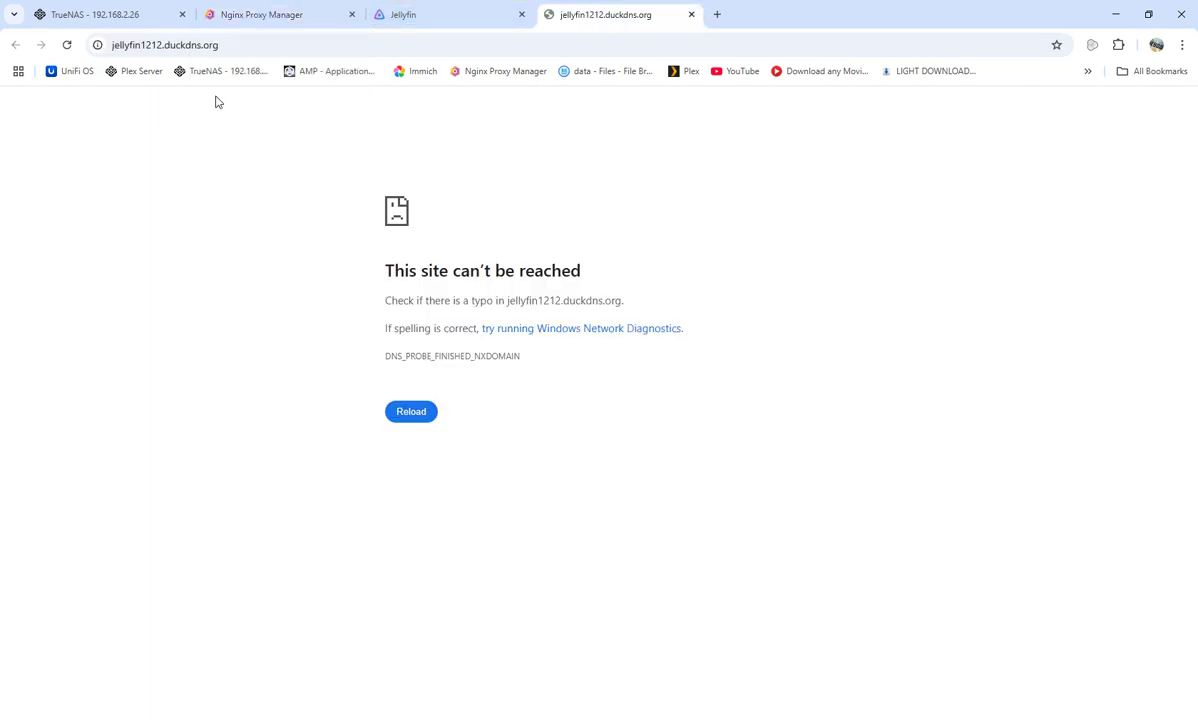
click(67, 45)
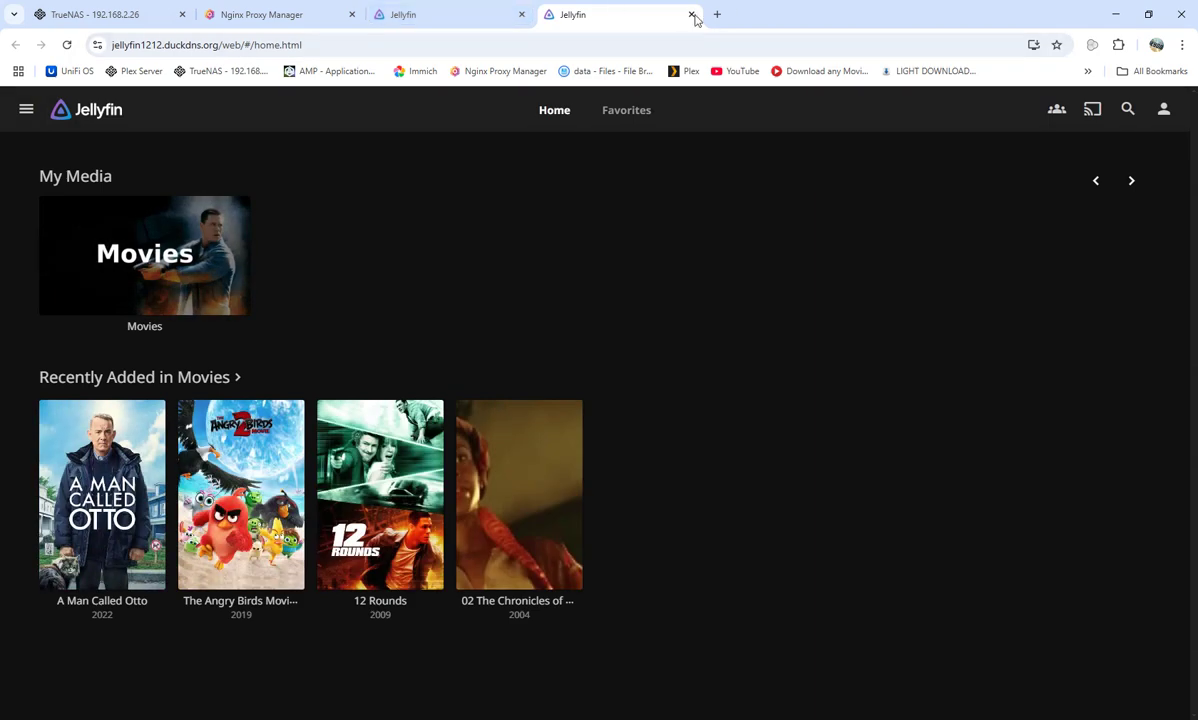
Close both Jellyfin tabs, the empty new tab and the Nginx Proxy Manager tab, leaving only TrueNAS open
click(717, 14)
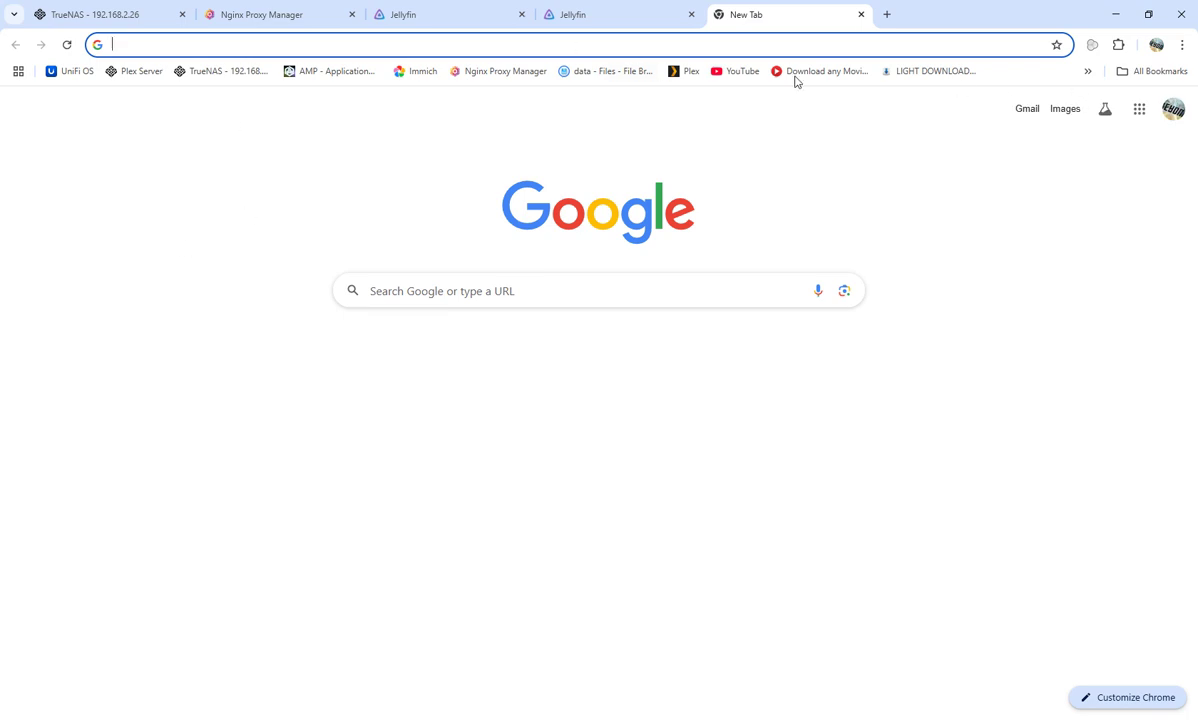
click(612, 16)
click(691, 15)
click(507, 18)
click(521, 15)
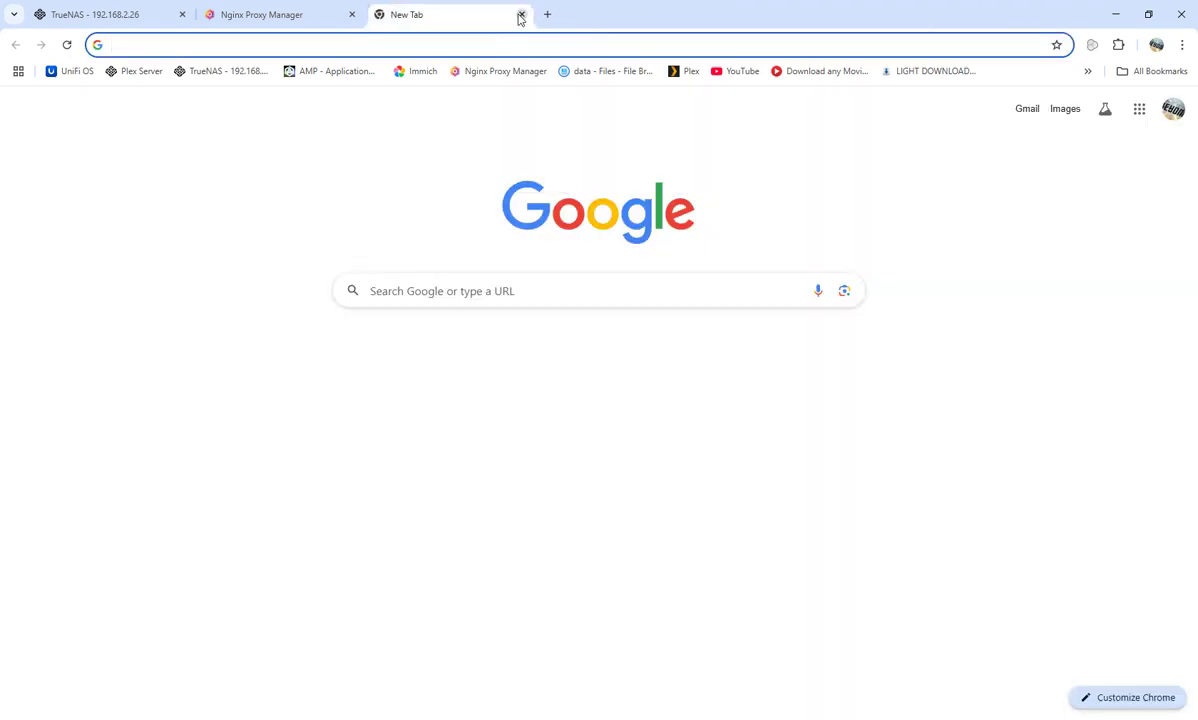
click(521, 15)
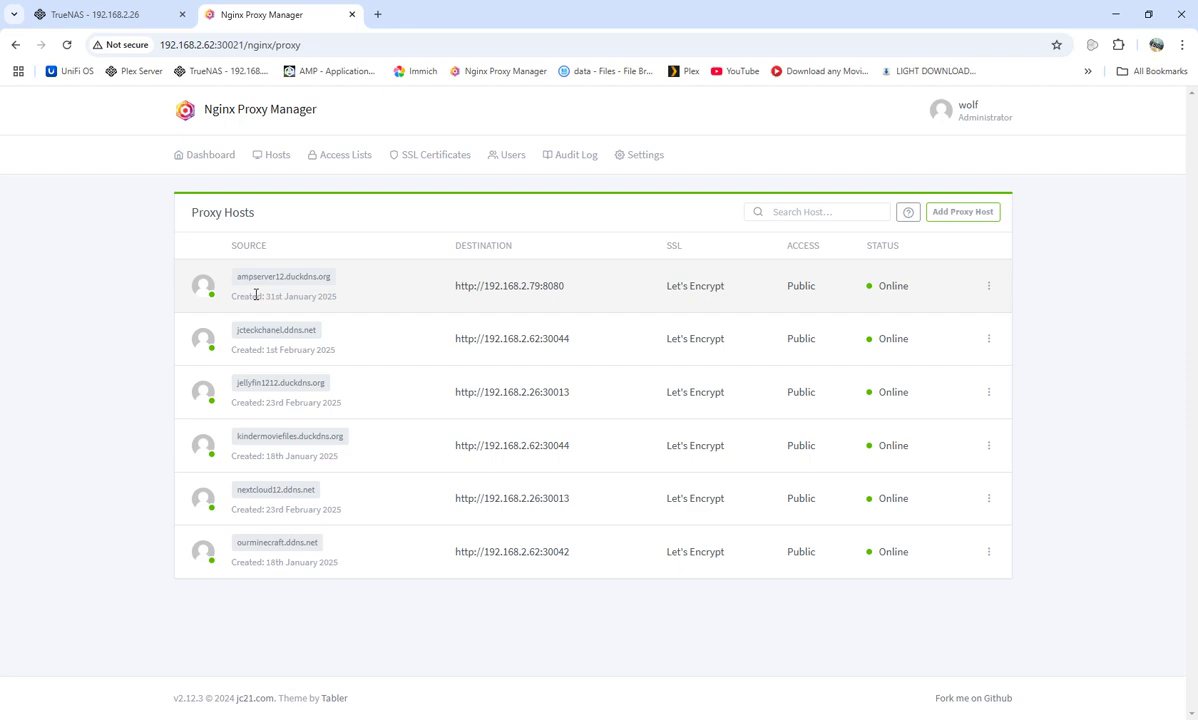
click(351, 14)
Sign in to TrueNAS with the saved username and account password, and open the jellyfin app's details among the installed applications
click(533, 403)
click(575, 429)
click(605, 543)
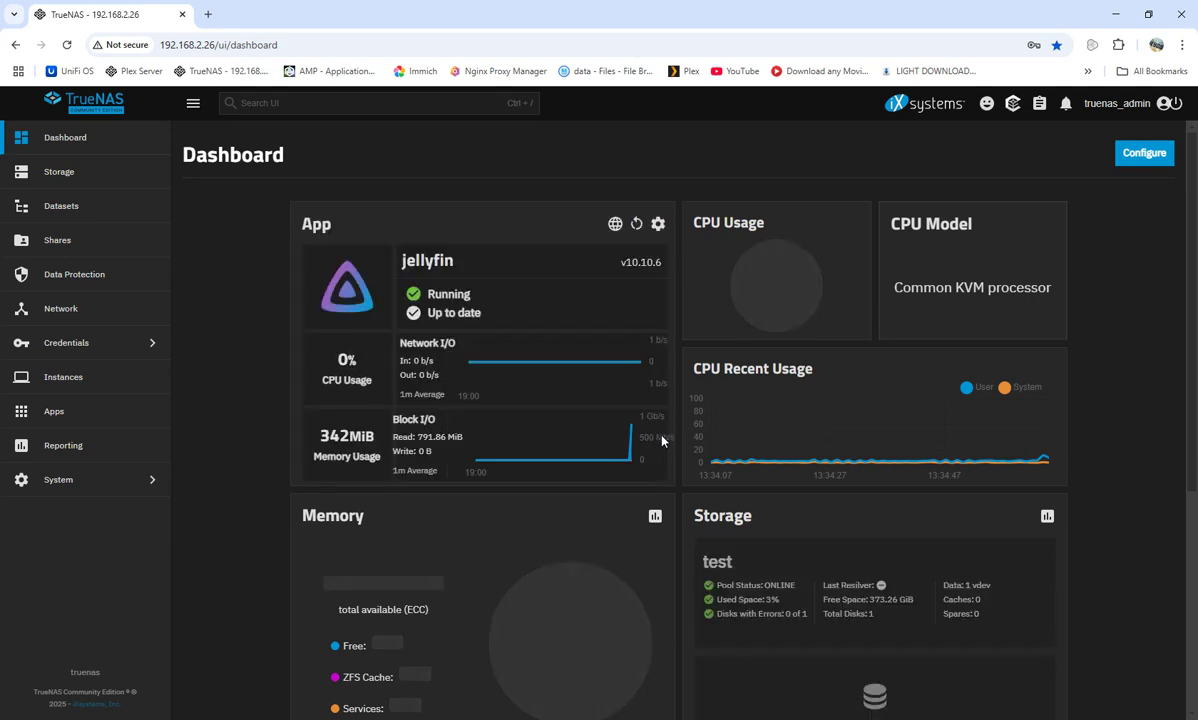
click(75, 410)
click(256, 396)
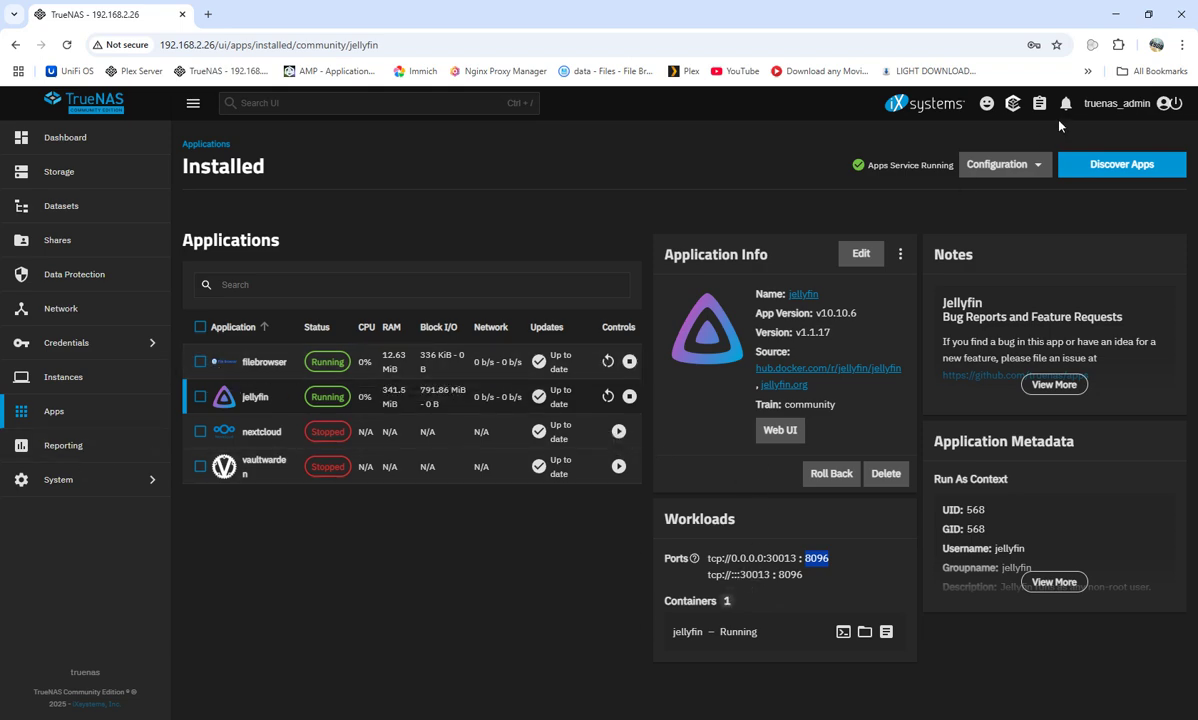
View the Custom App installation form from the app catalog and return to the catalog
click(1118, 166)
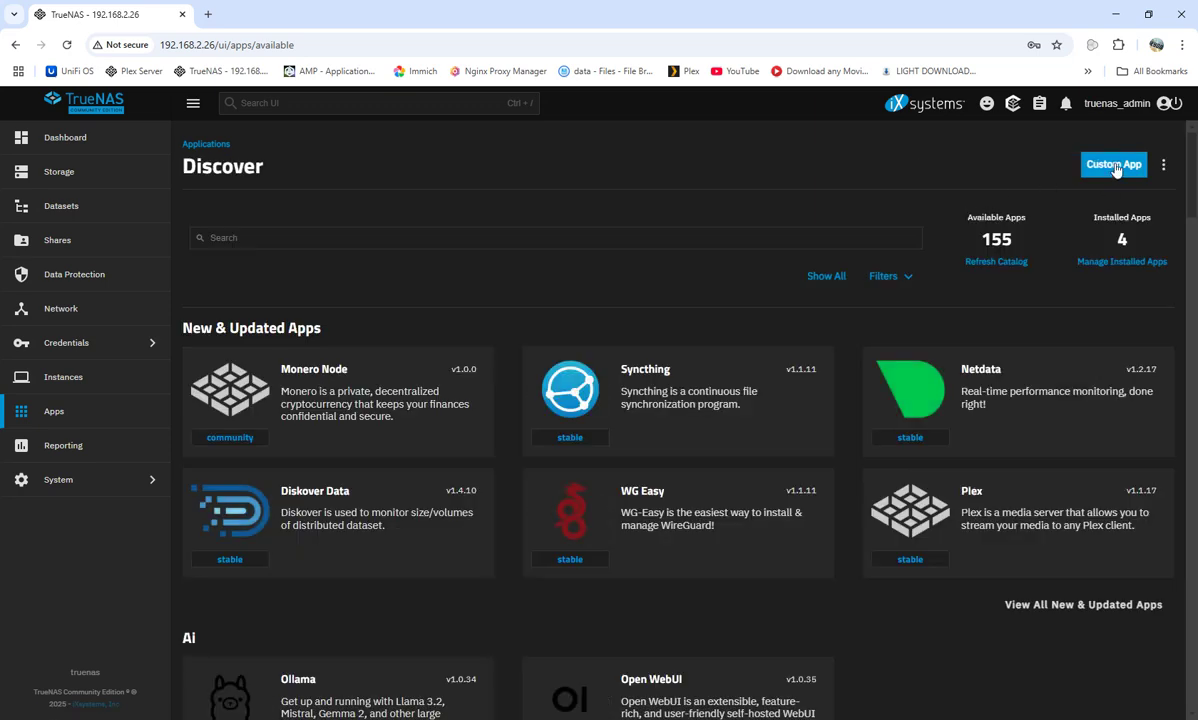
click(1116, 164)
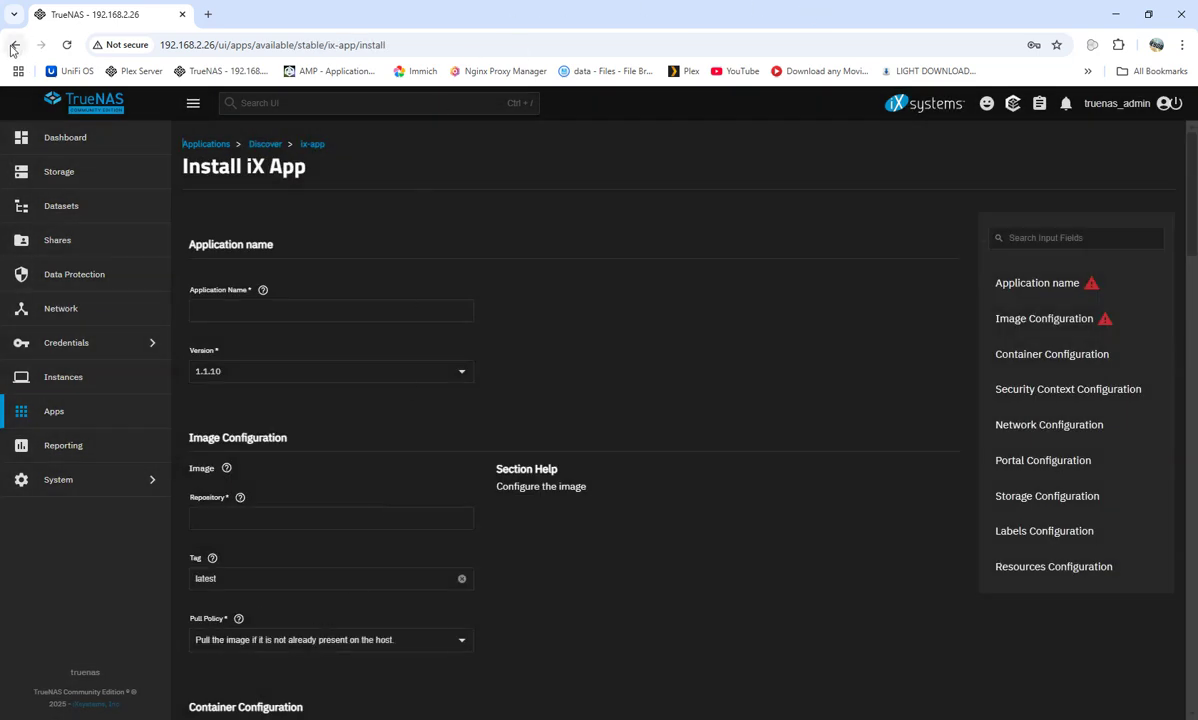
click(15, 45)
View the Add Custom App form with its custom config field, and close it without saving, returning to the installed applications
click(1163, 164)
click(1127, 194)
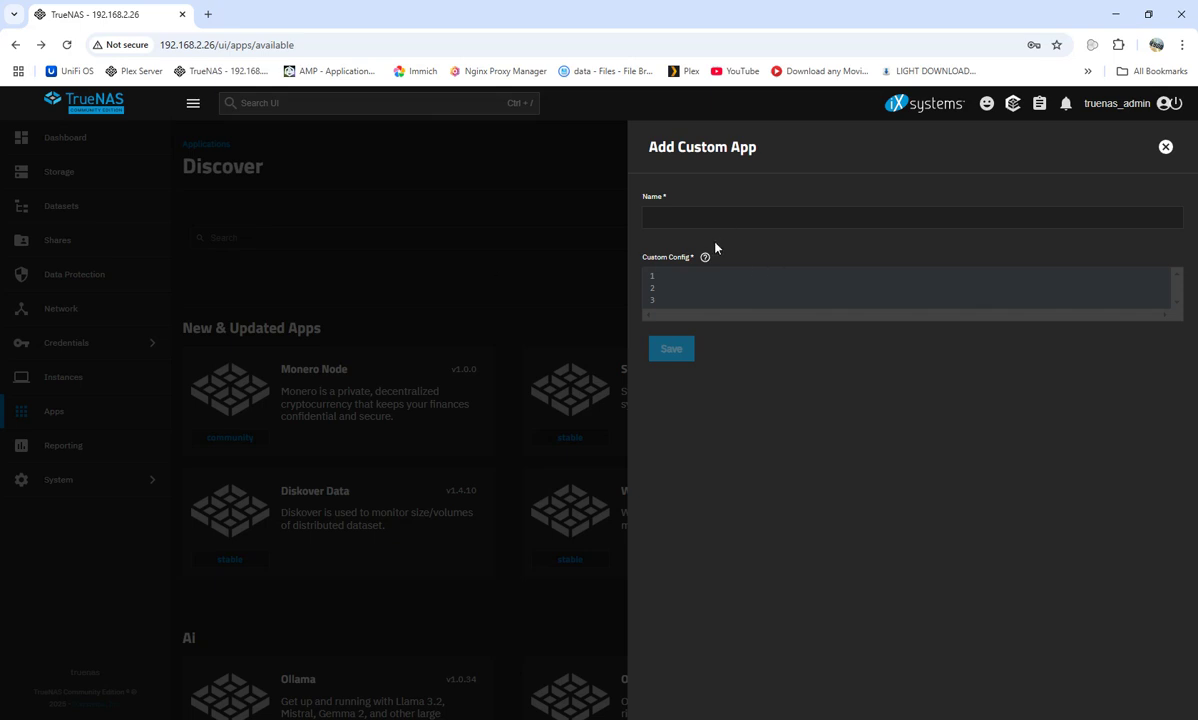
click(15, 44)
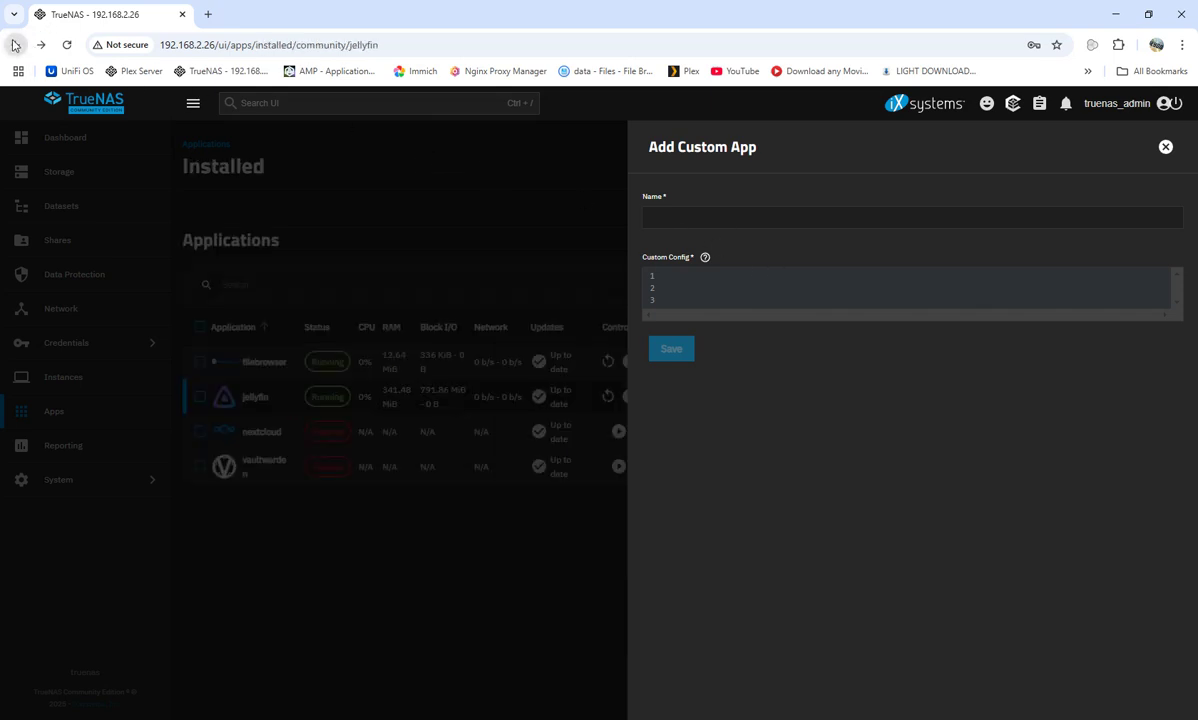
click(1165, 146)
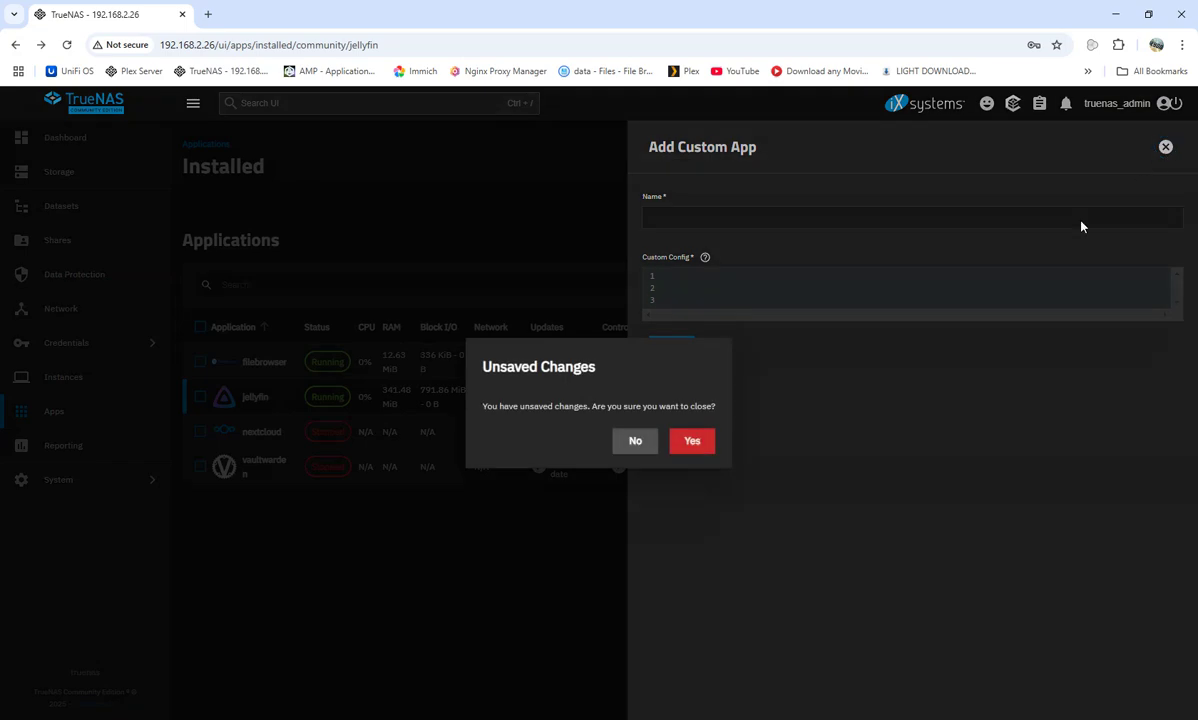
click(687, 442)
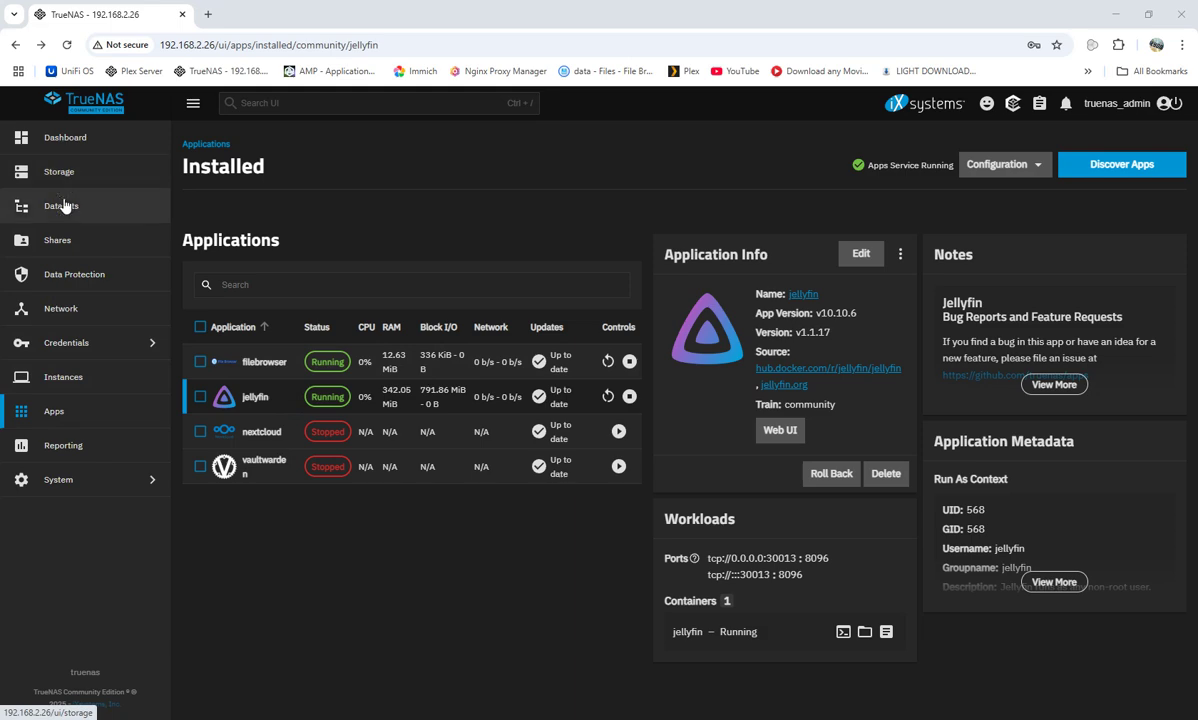
Search the app catalog for "emb" and view the Emby Server details page with its screenshots
click(72, 416)
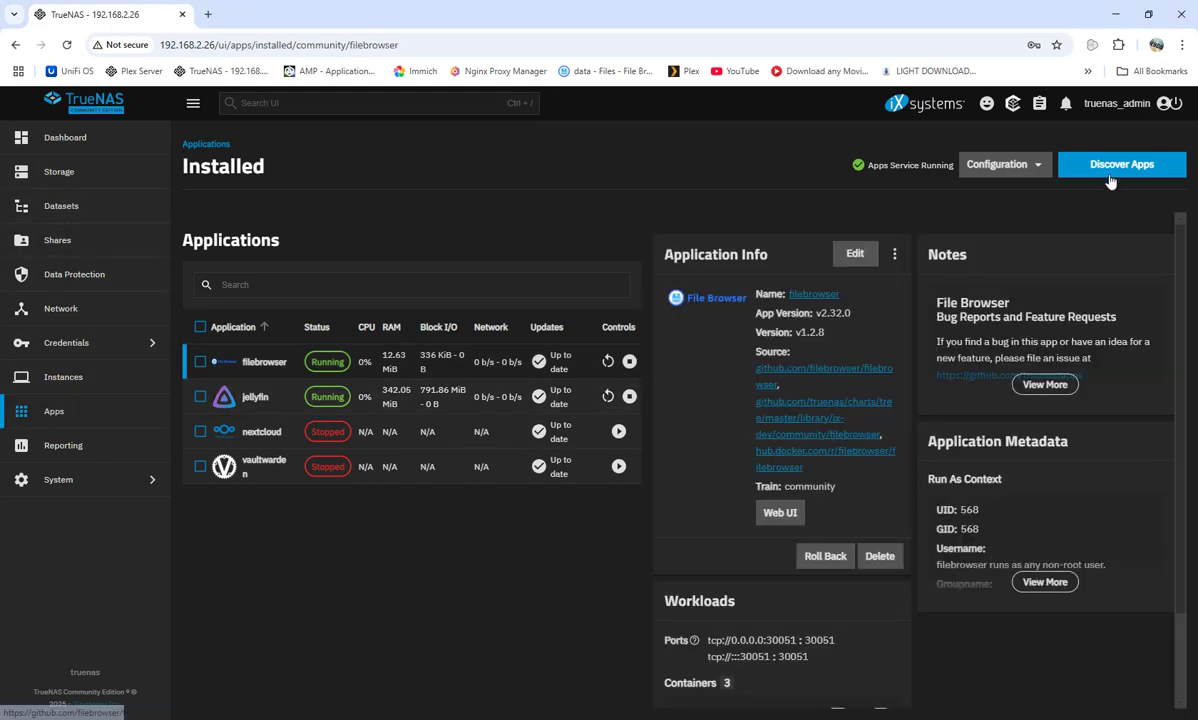
click(1108, 175)
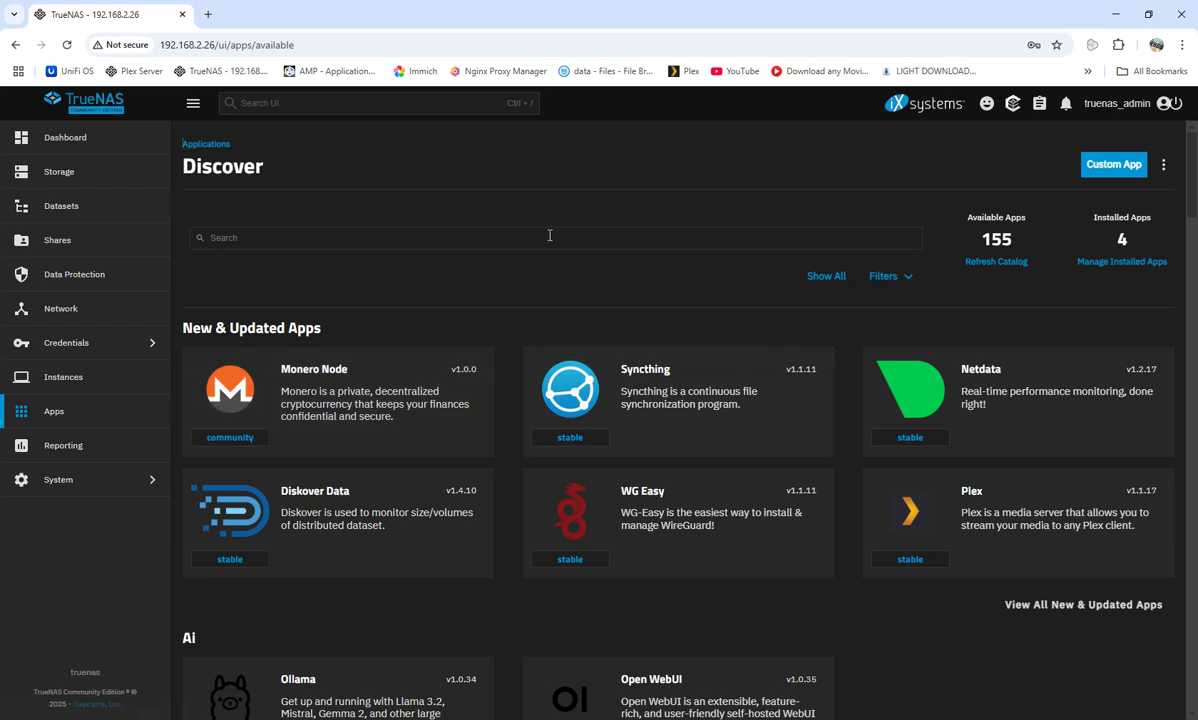
click(502, 238)
text(em)
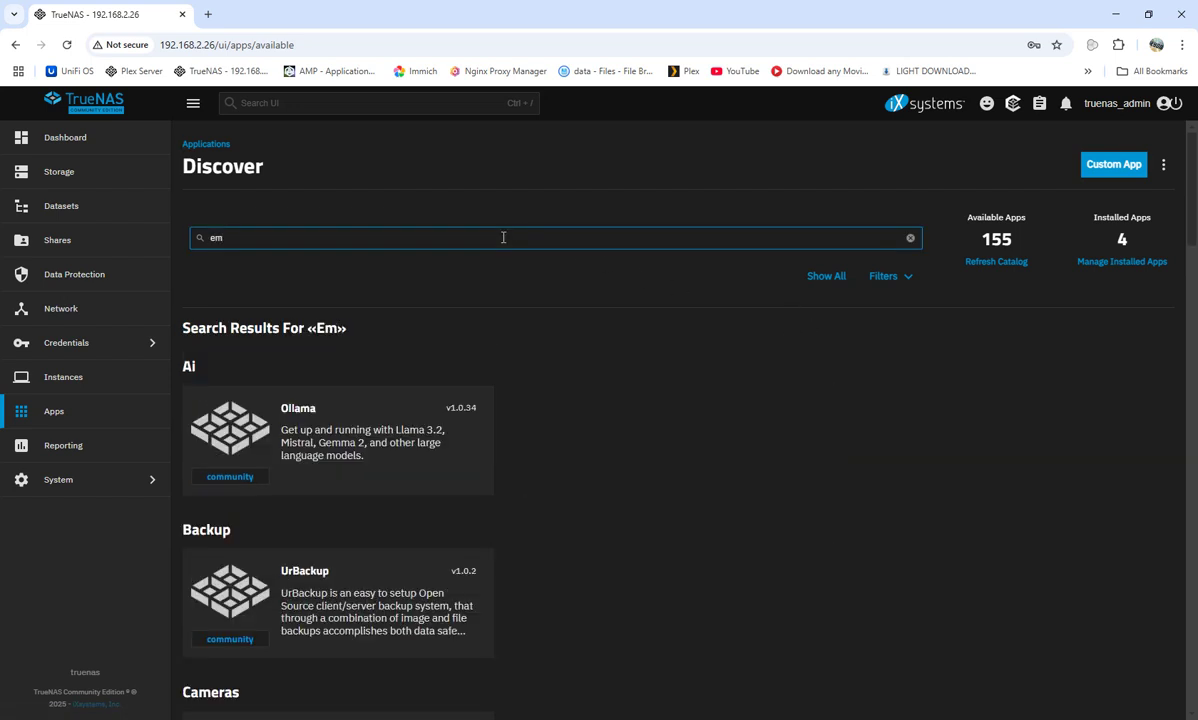
text(b)
click(321, 411)
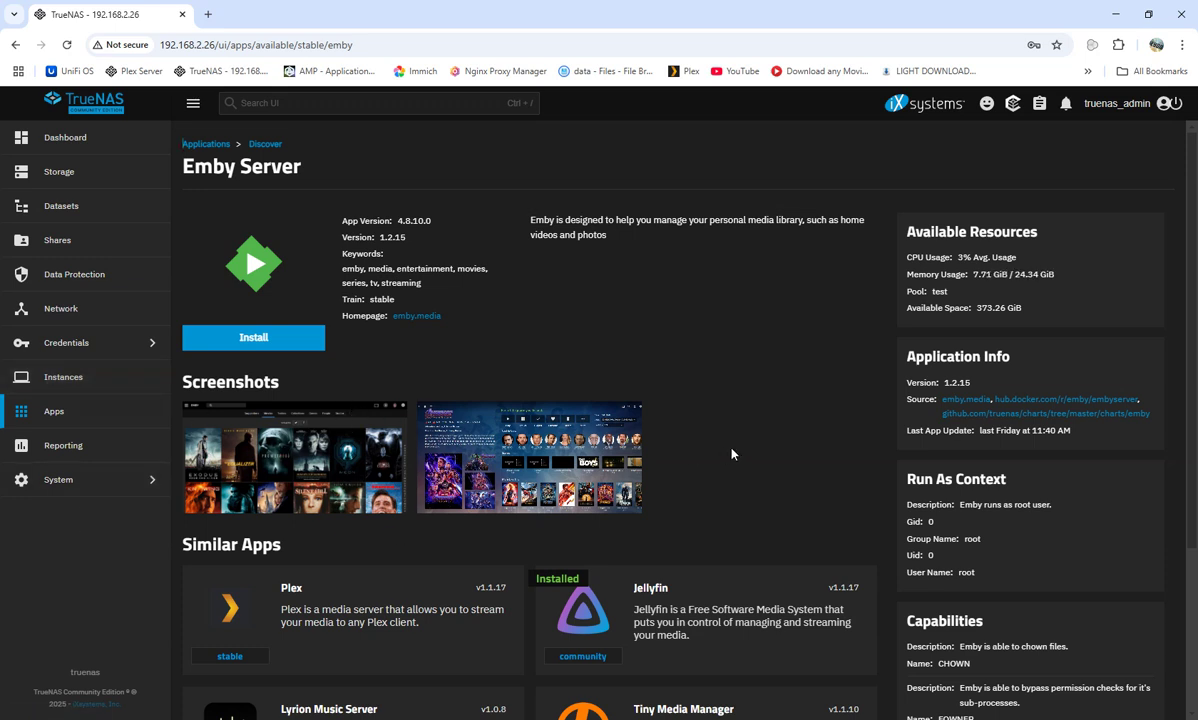
click(478, 442)
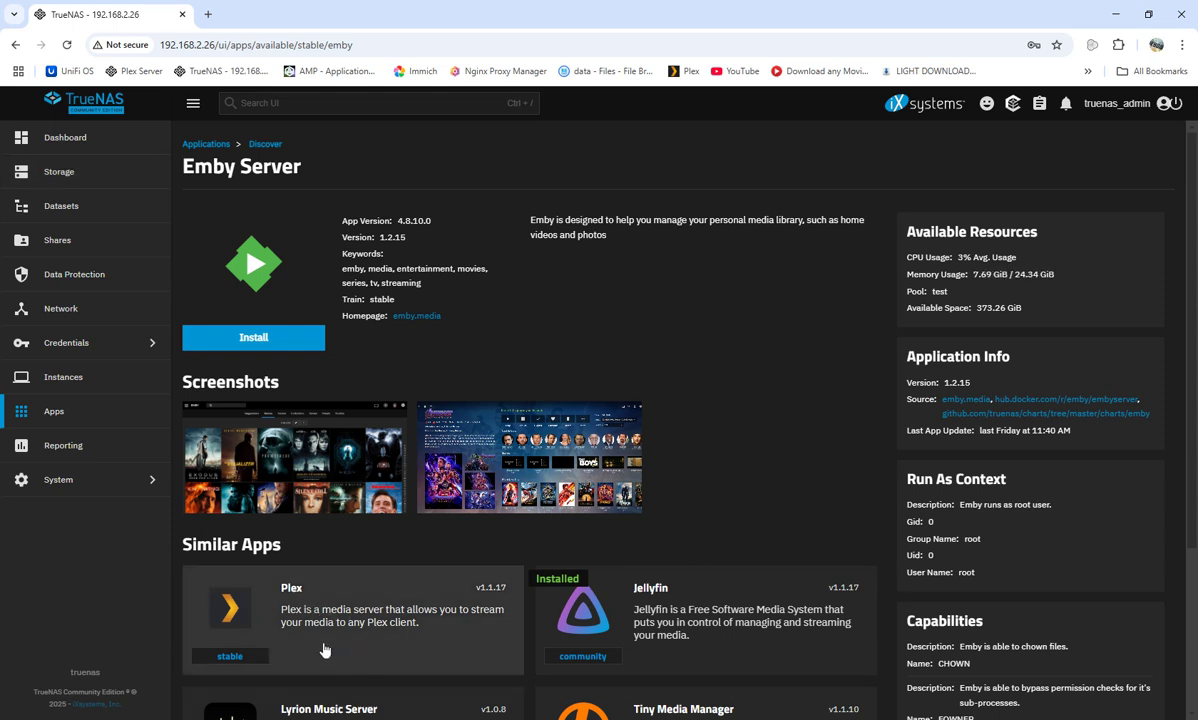
click(207, 15)
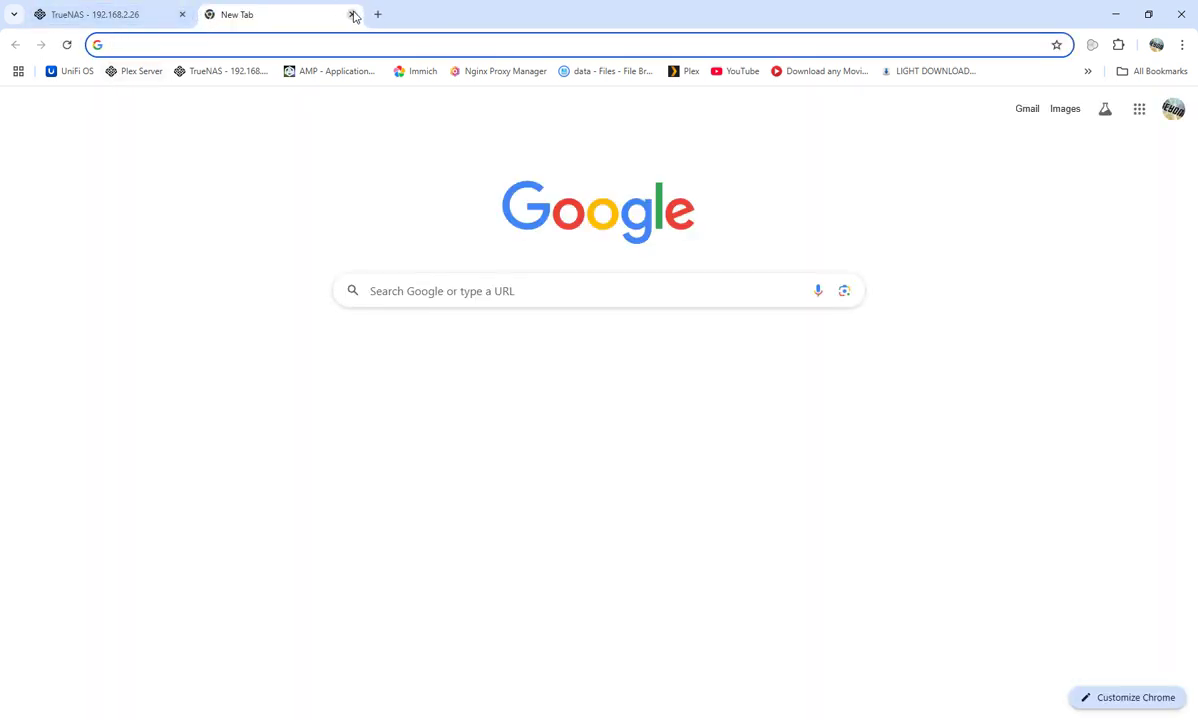
click(352, 14)
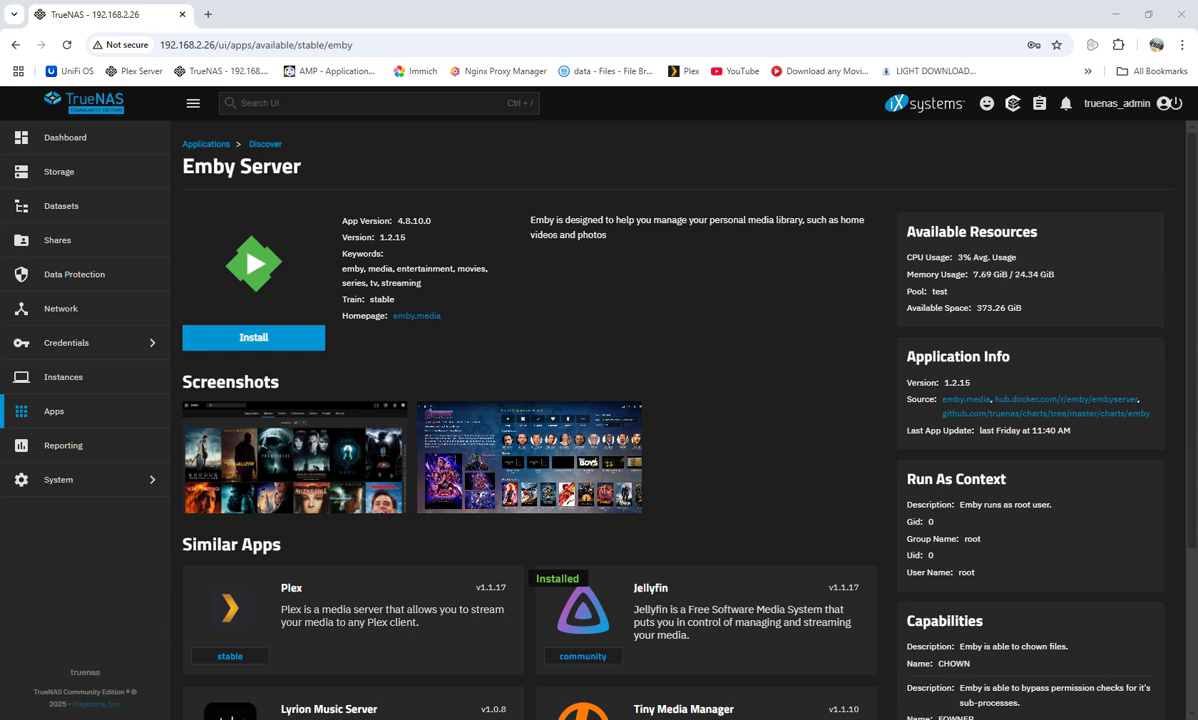
Leave the Emby Server page and inspect the child datasets under jellyfin in the test pool's datasets
click(16, 45)
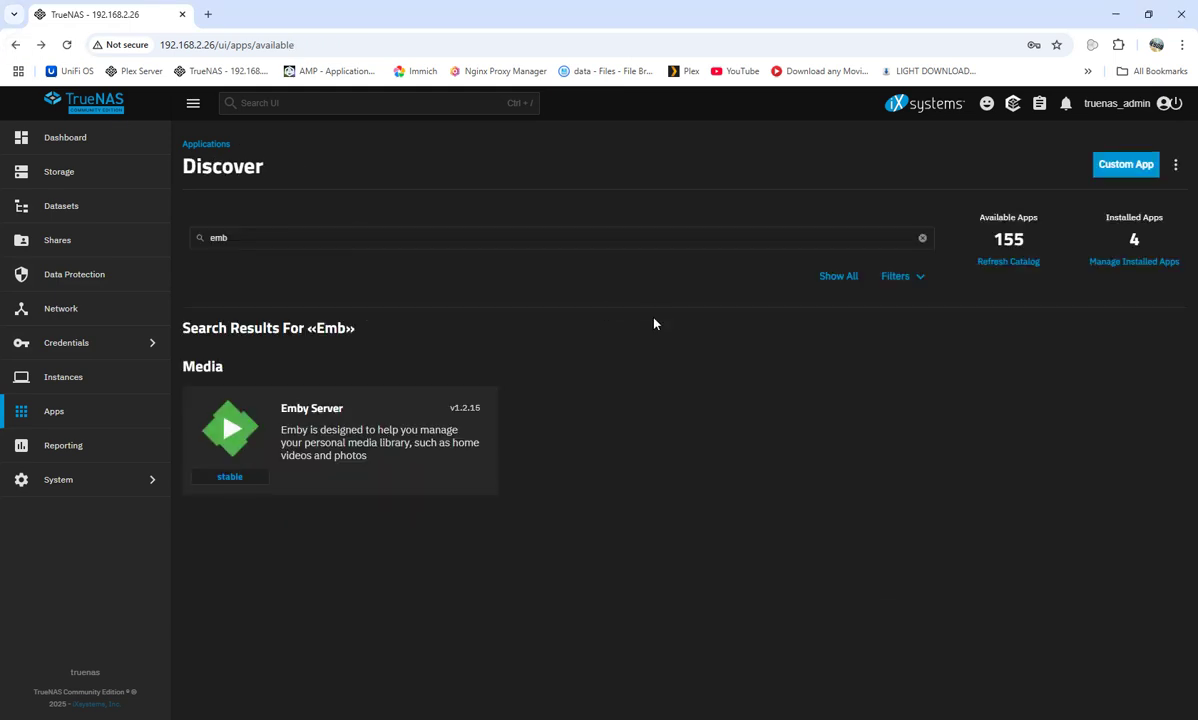
click(16, 45)
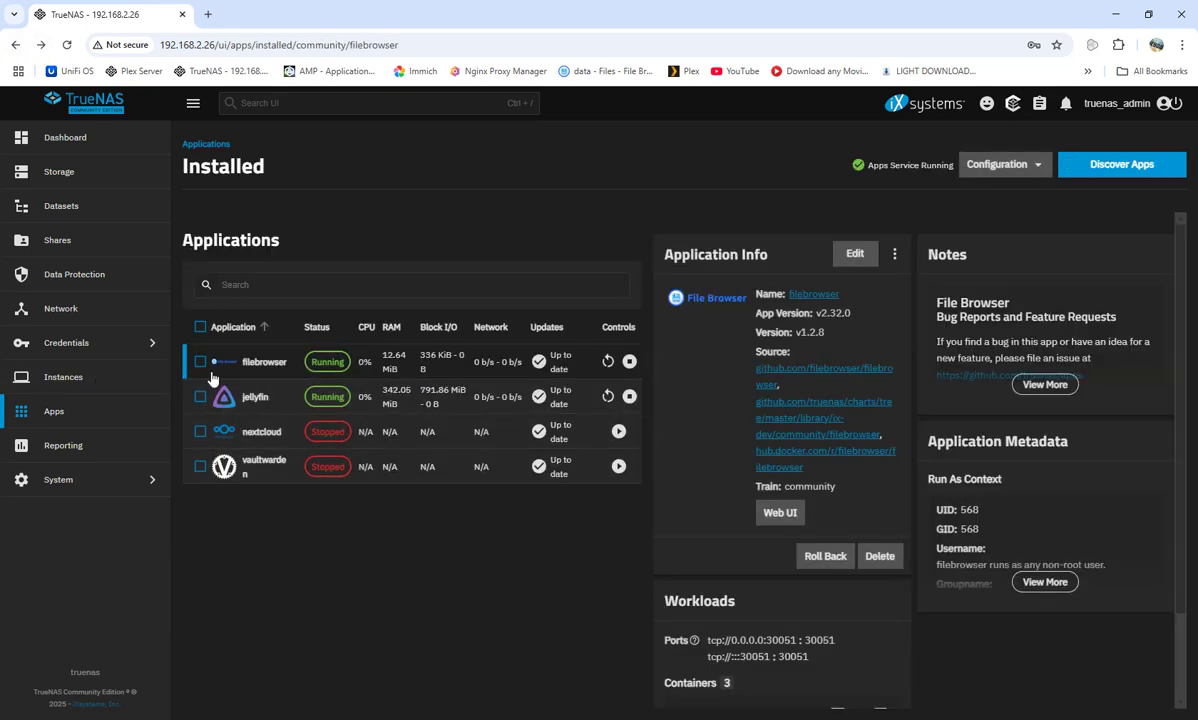
click(118, 214)
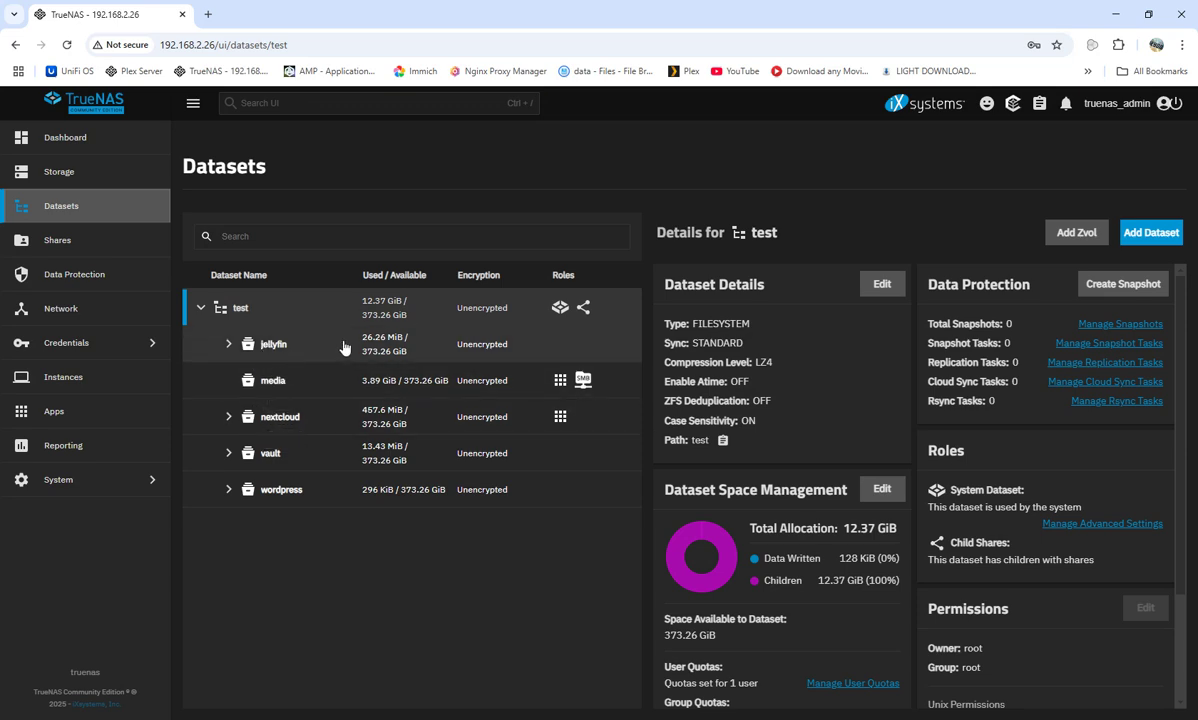
click(228, 345)
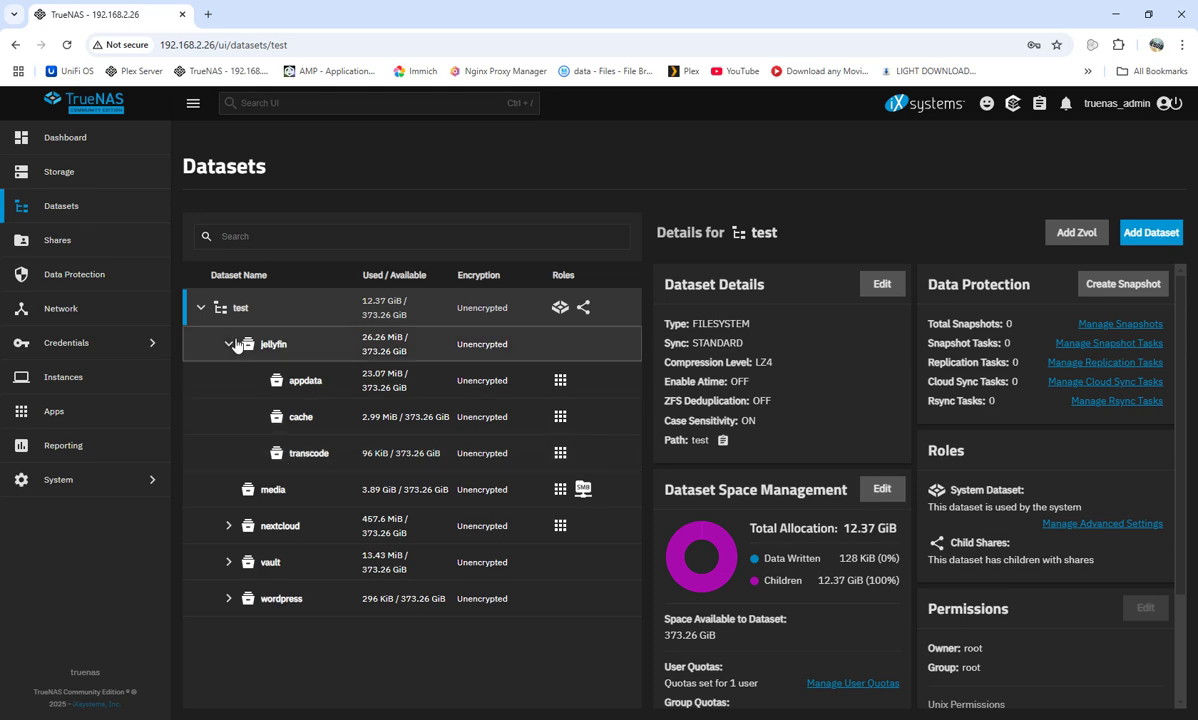
click(230, 344)
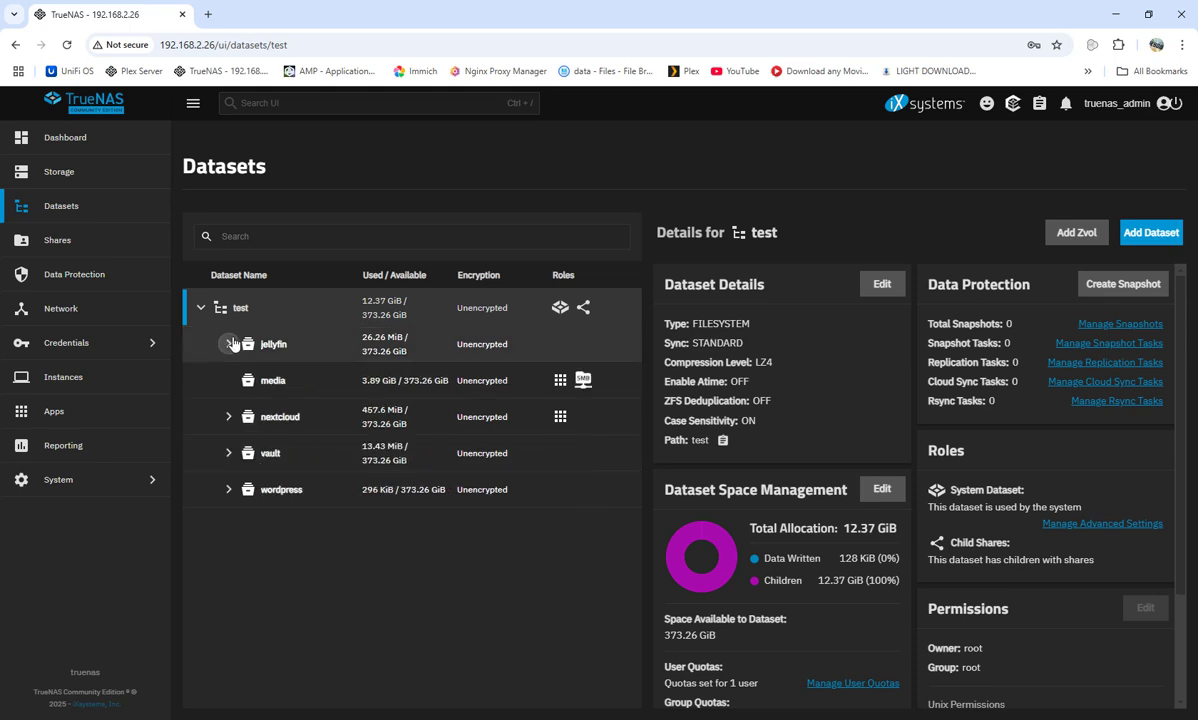
Find Emby Server again in the app catalog by searching for "emb" and open its installation form
click(88, 418)
click(1152, 166)
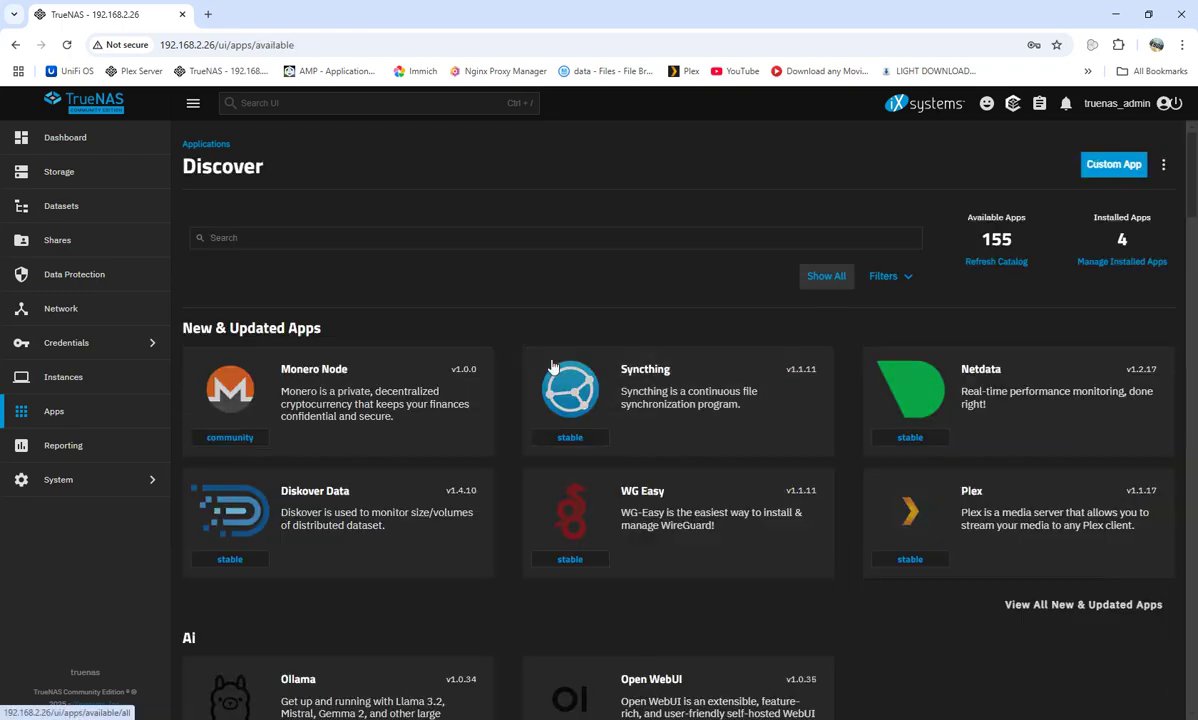
click(302, 240)
text(em)
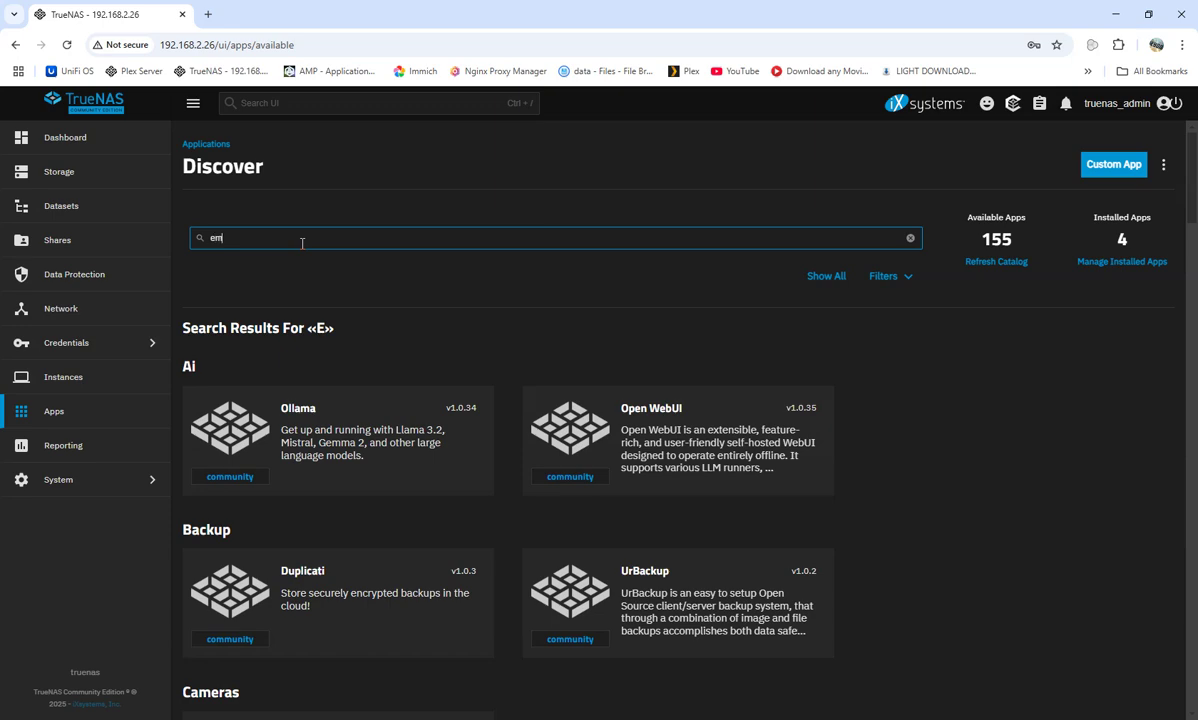
text(b)
click(288, 415)
click(240, 336)
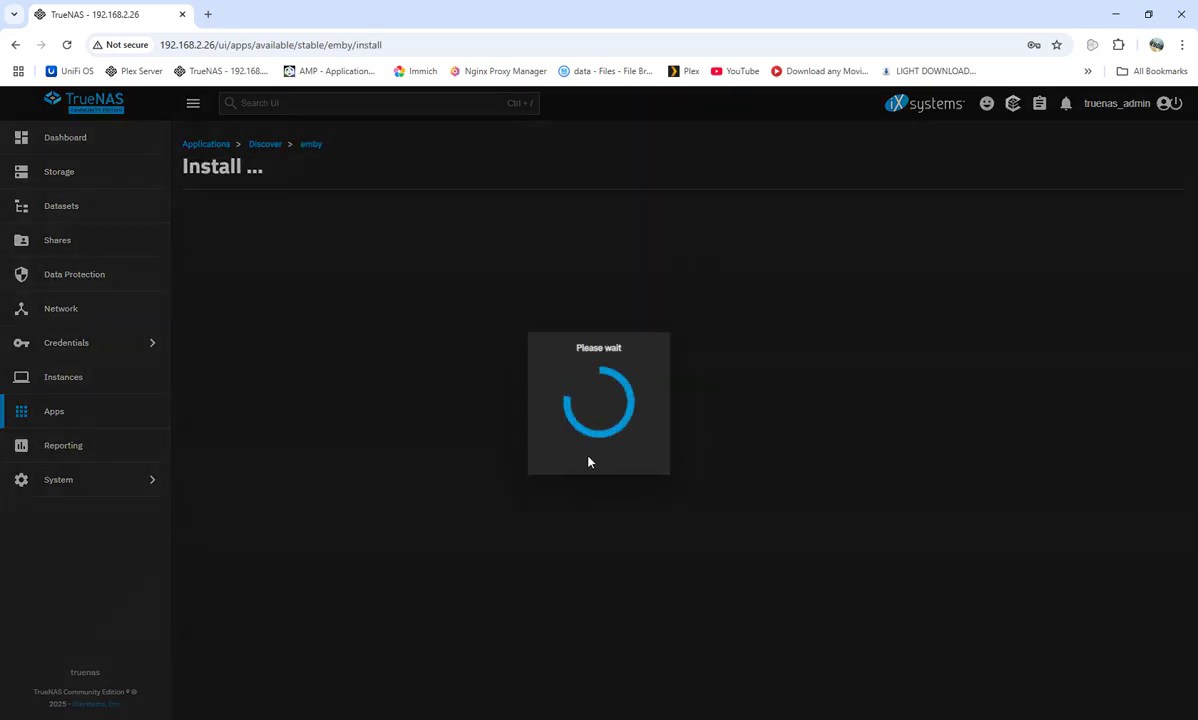
Examine the Emby form's storage and resources settings, add and remove an additional storage entry, and leave for the installed applications without installing
scroll(585, 470, down, 13)
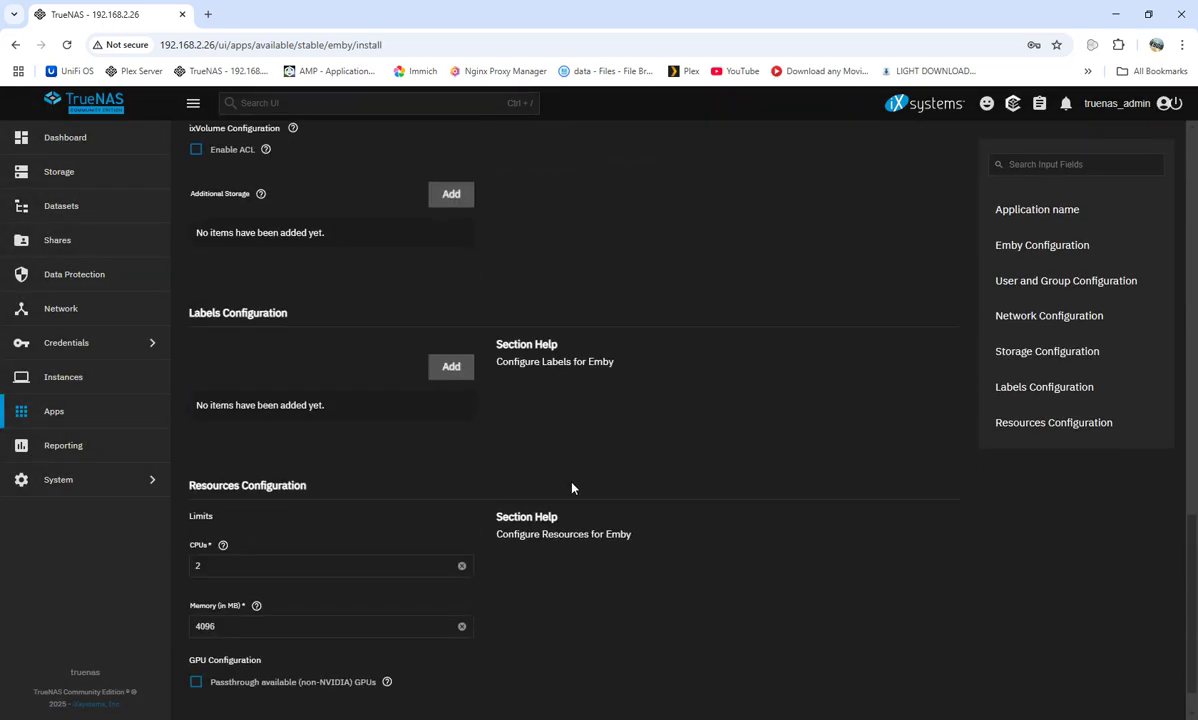
scroll(520, 480, up, 3)
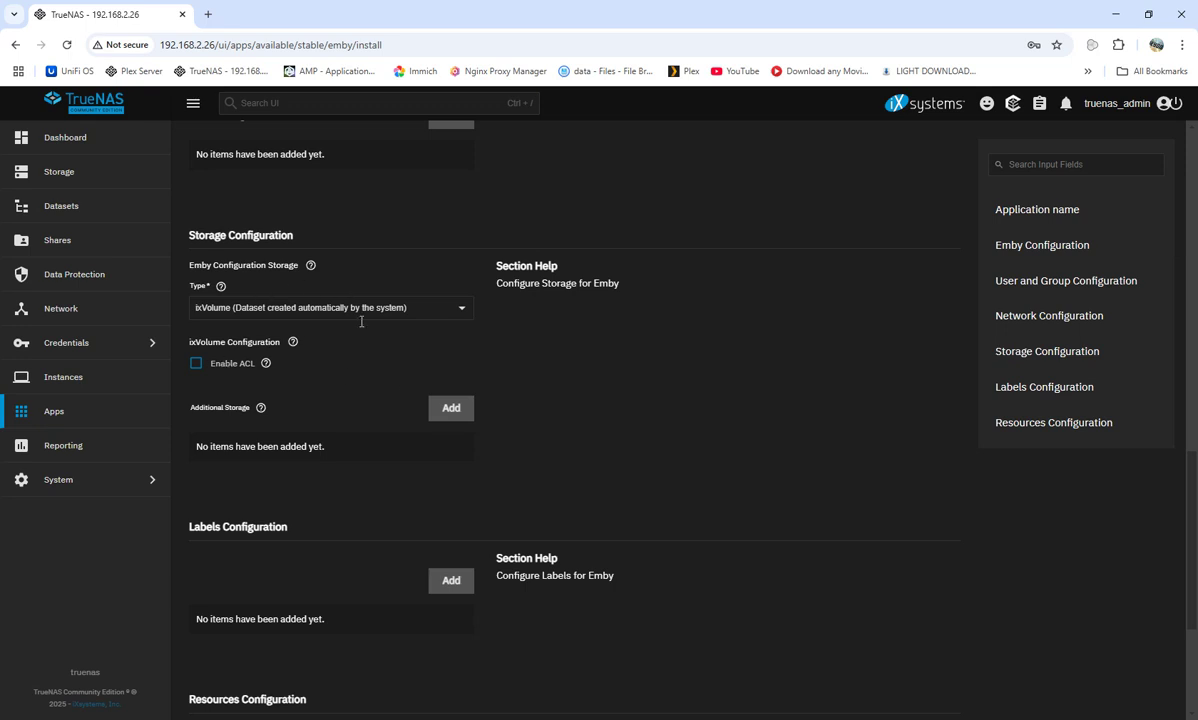
scroll(605, 478, down, 3)
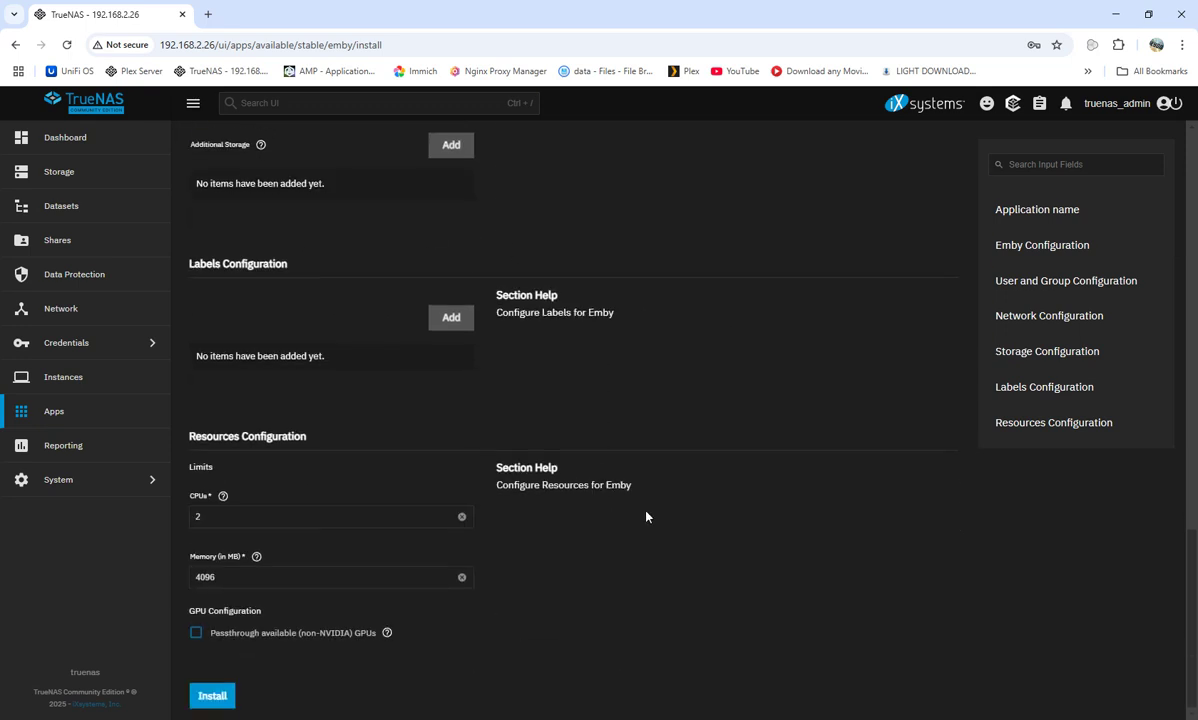
scroll(513, 352, up, 3)
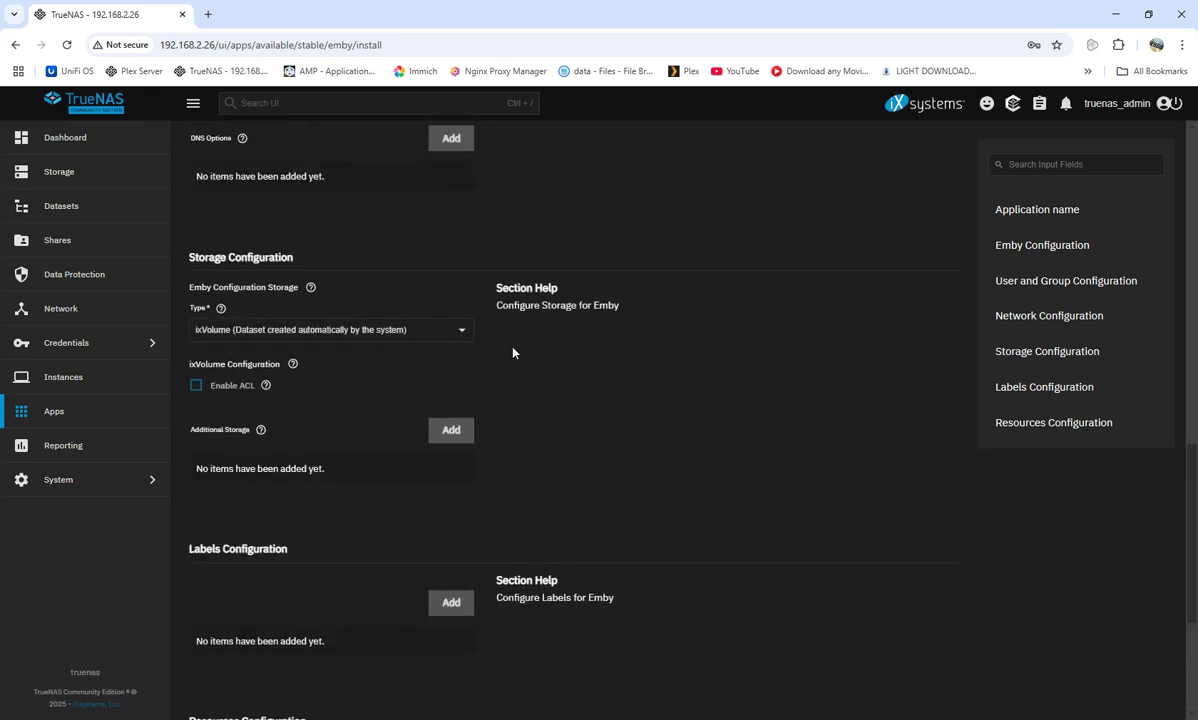
click(455, 436)
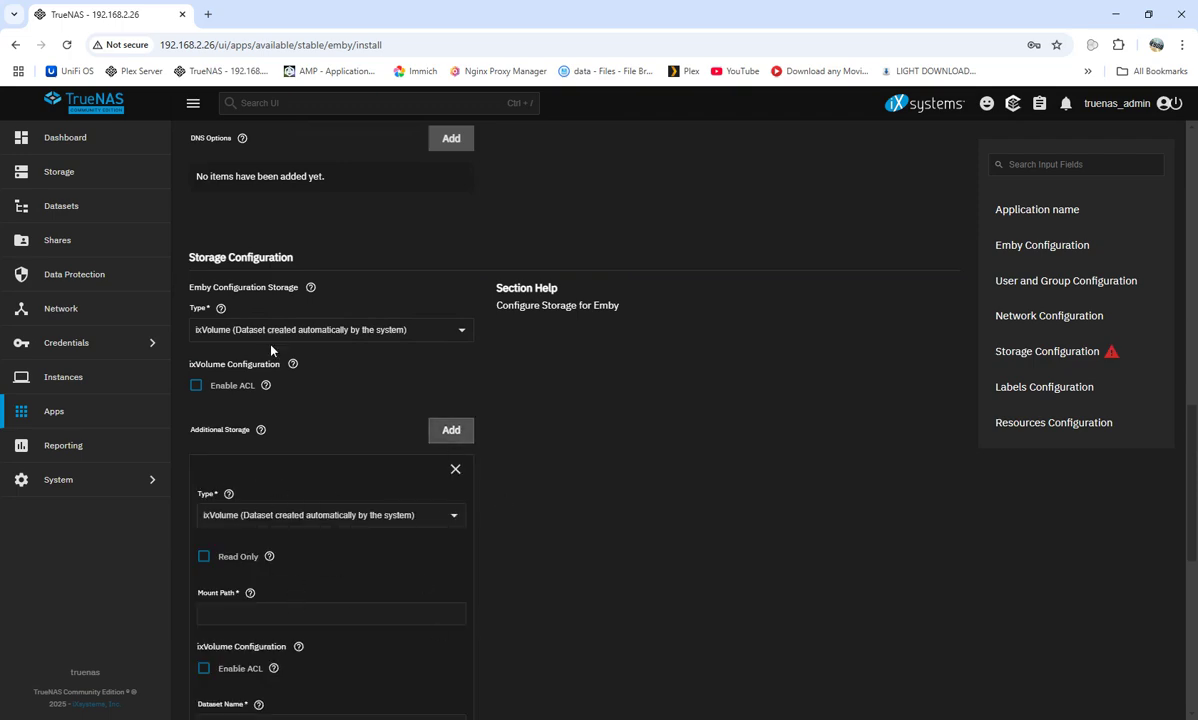
click(455, 469)
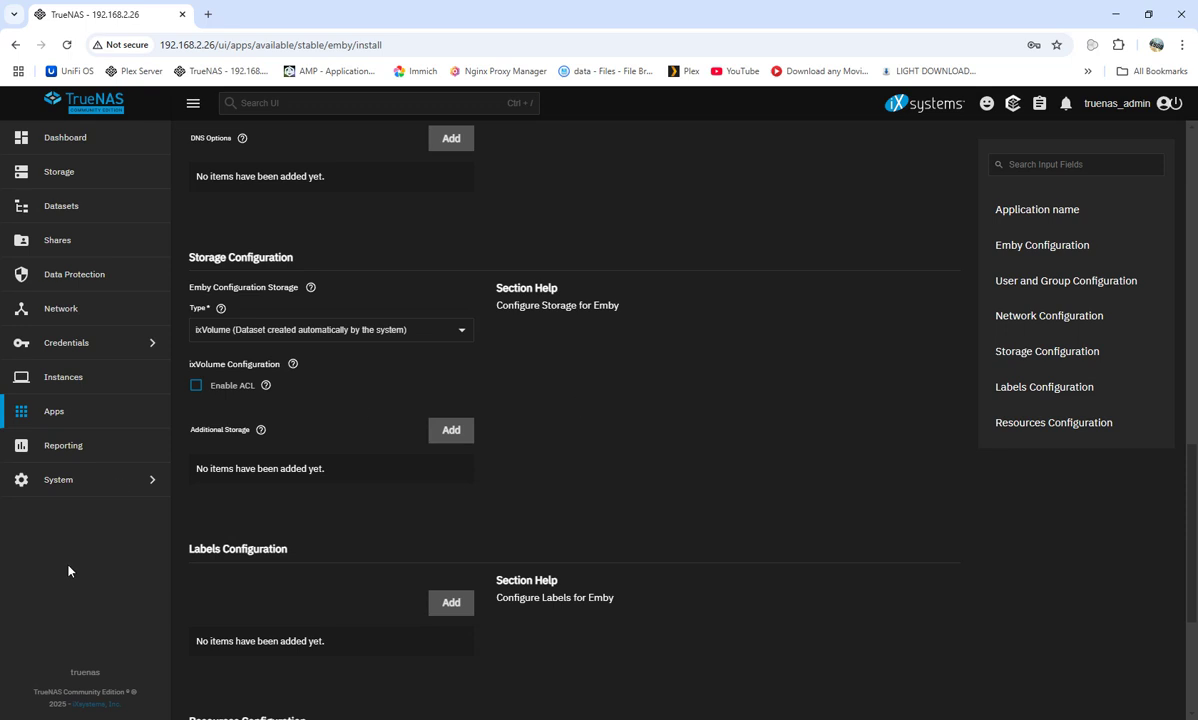
scroll(690, 480, up, 12)
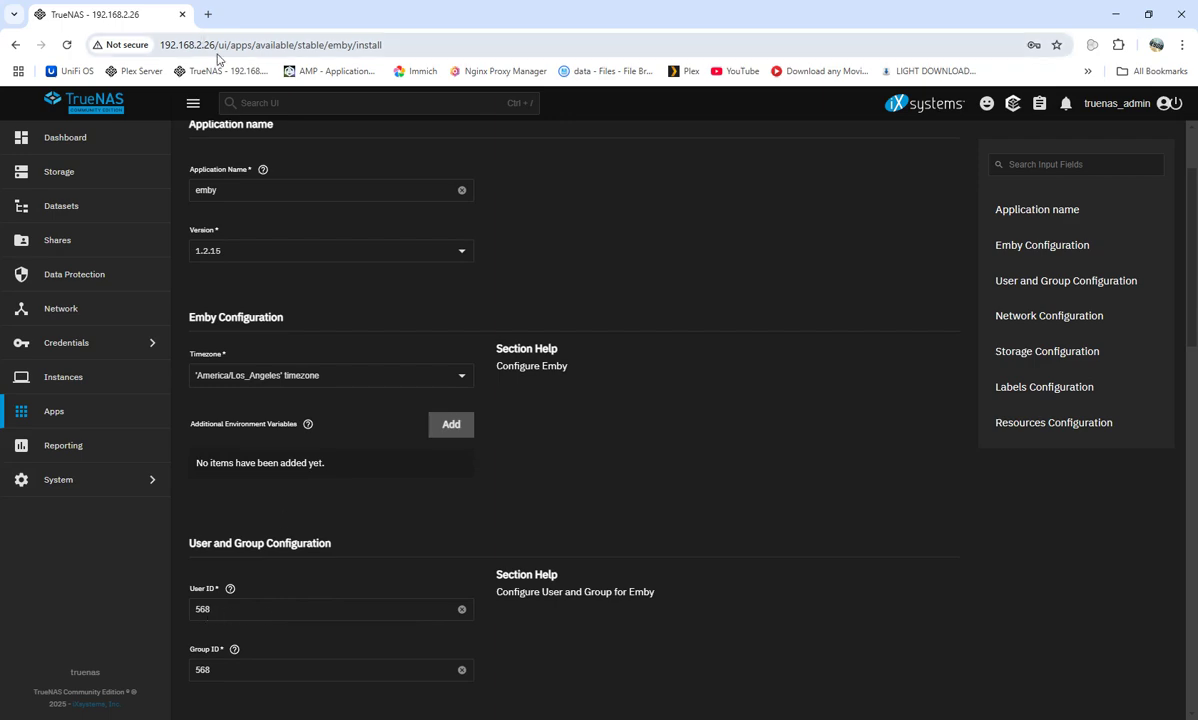
click(40, 410)
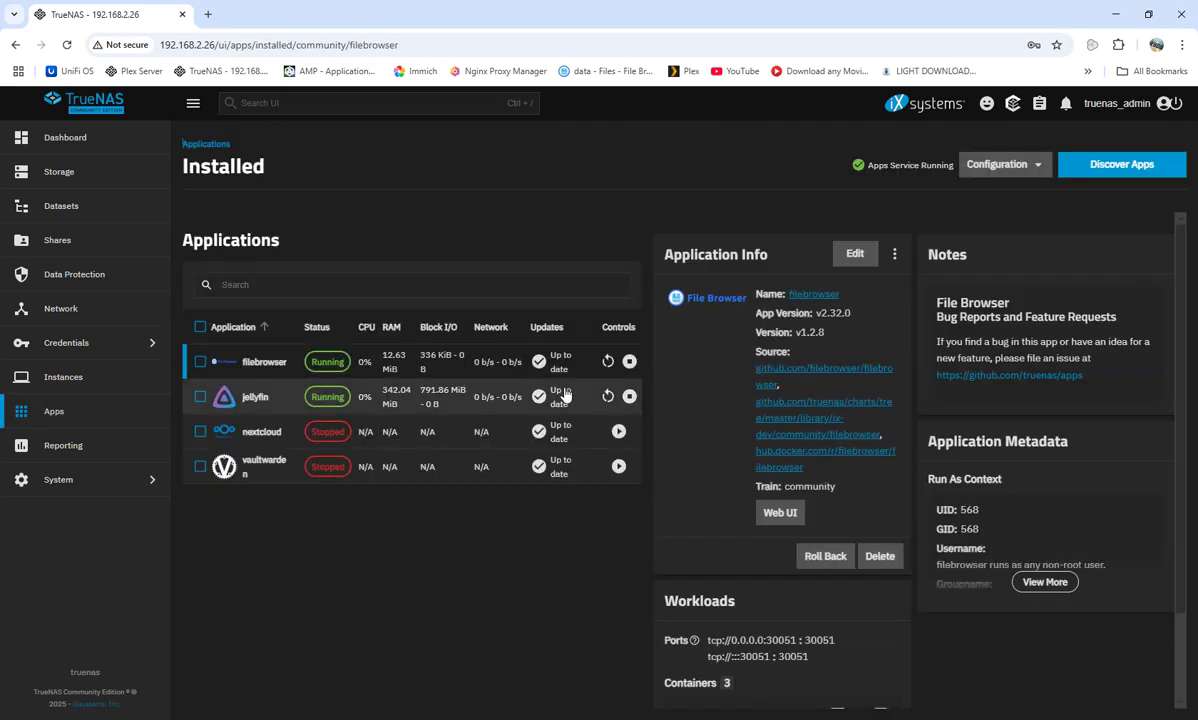